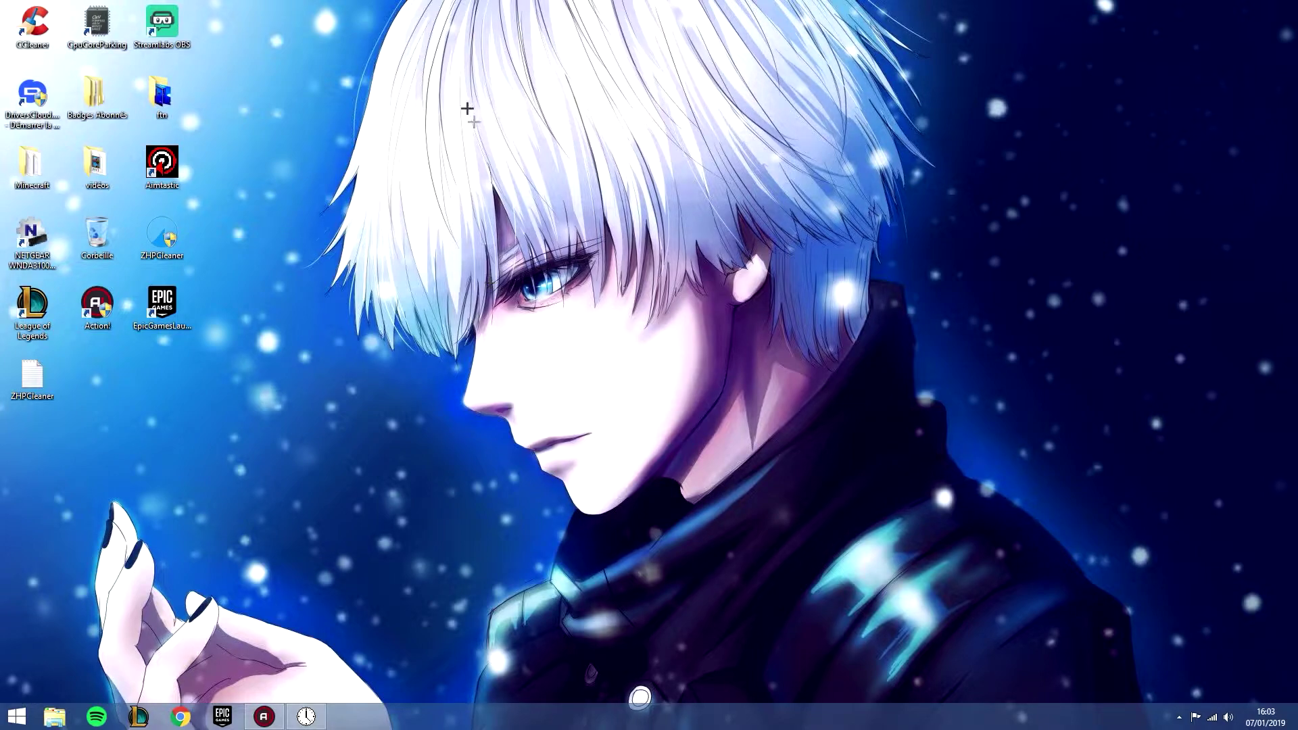
Step: Move the EpicGamesLauncher shortcut from the desktop icon grid to the open middle of the desktop
{"action": "left_click_drag", "start_coordinate": [184, 304], "coordinate": [599, 362]}
{"action": "left_click_drag", "start_coordinate": [559, 440], "coordinate": [622, 391]}
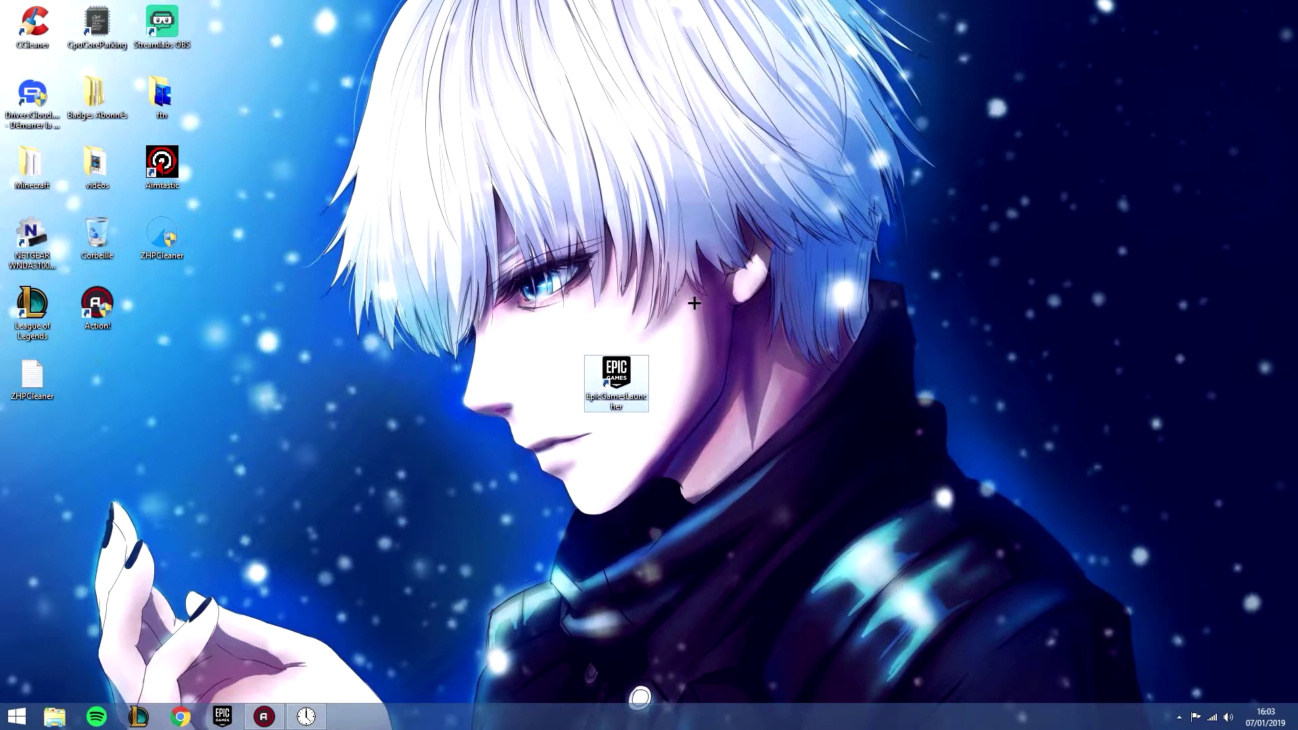
{"action": "right_click", "coordinate": [618, 384]}
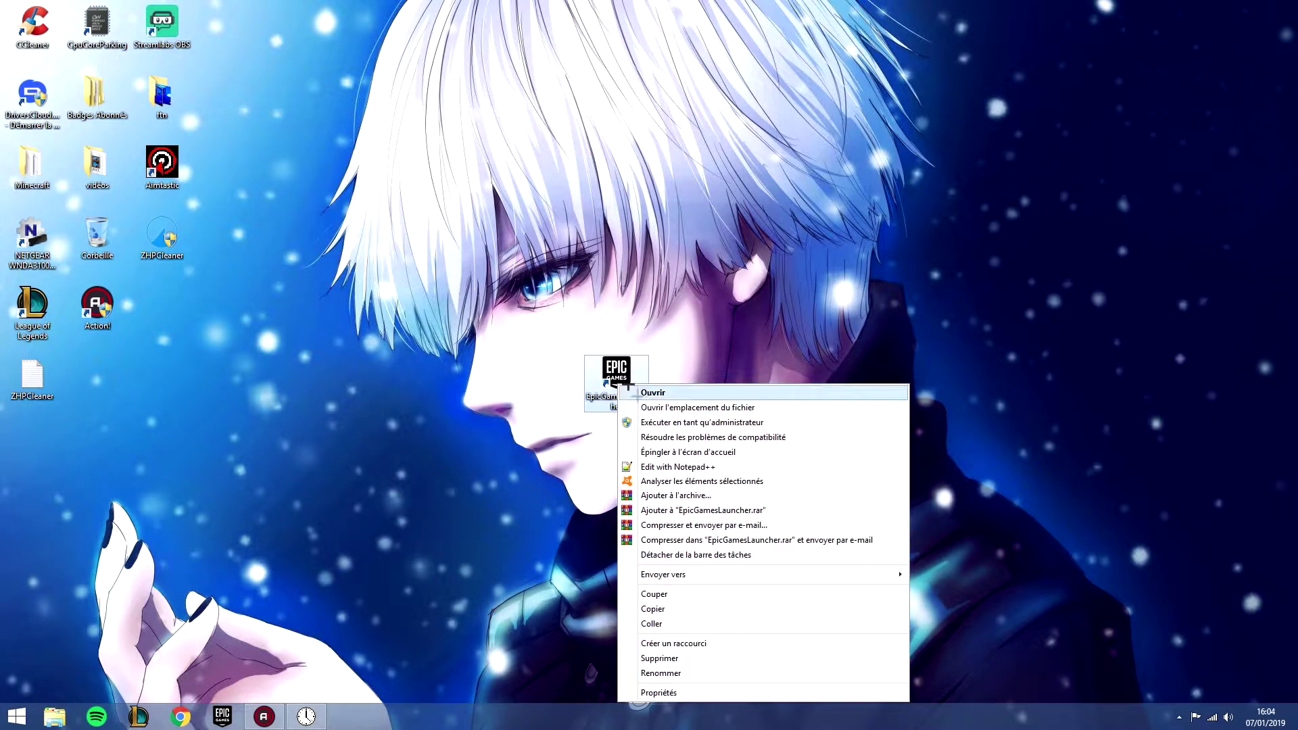
{"action": "right_click", "coordinate": [567, 283]}
{"action": "left_click", "coordinate": [592, 331]}
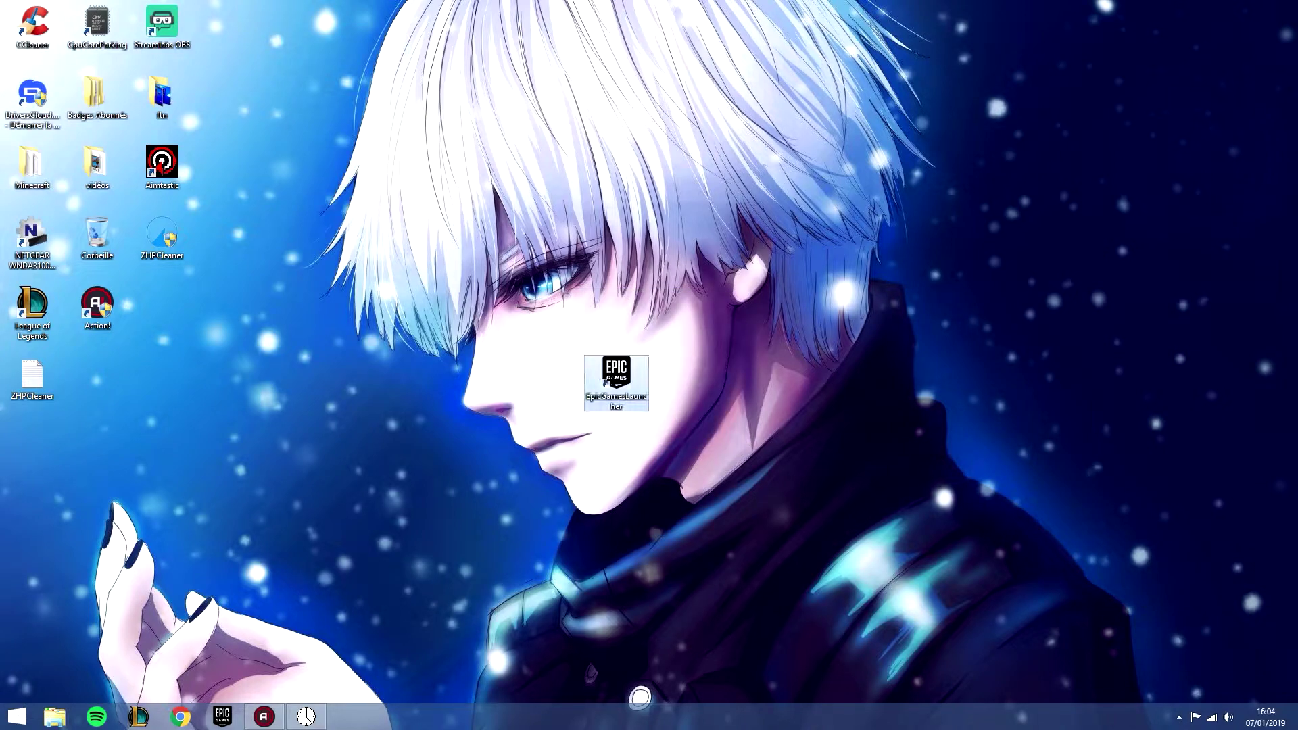
{"action": "left_click_drag", "start_coordinate": [617, 379], "coordinate": [487, 307]}
Step: Open the file location of the EpicGamesLauncher shortcut and move the folder window clear of the desktop icon
{"action": "right_click", "coordinate": [492, 322]}
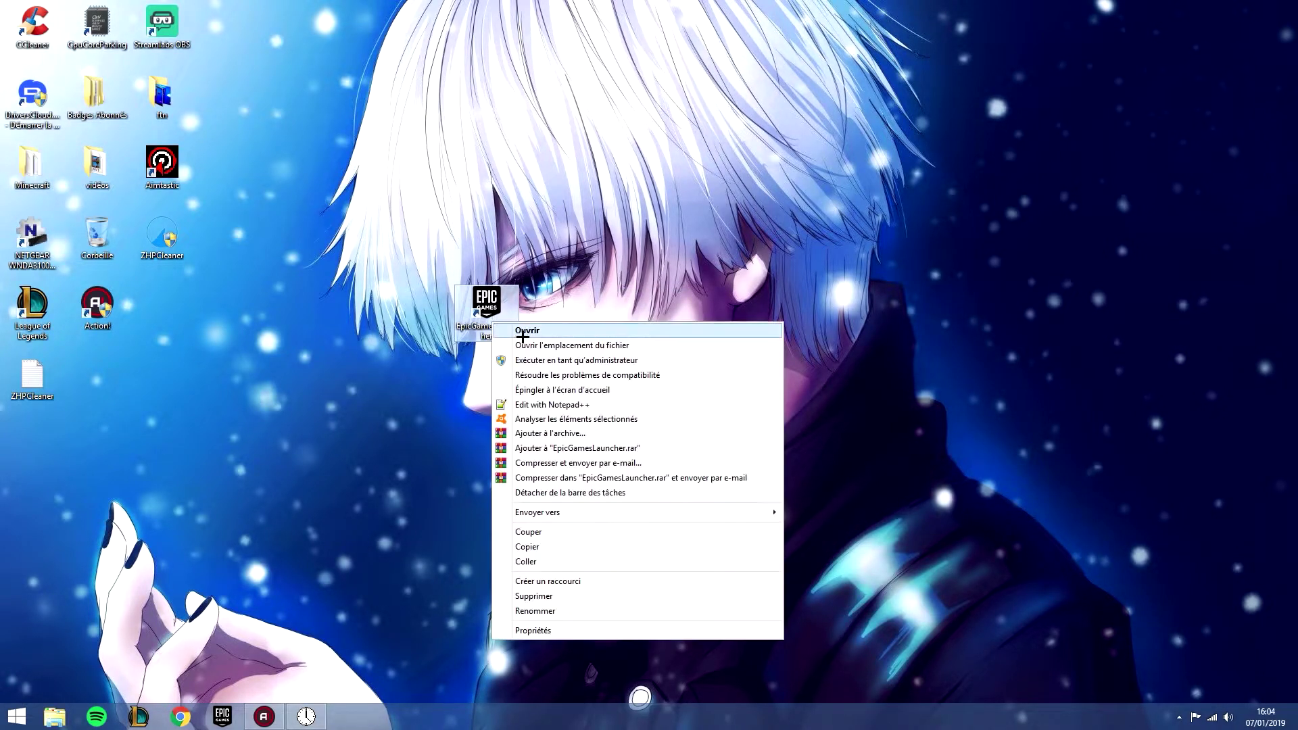
{"action": "left_click", "coordinate": [527, 345]}
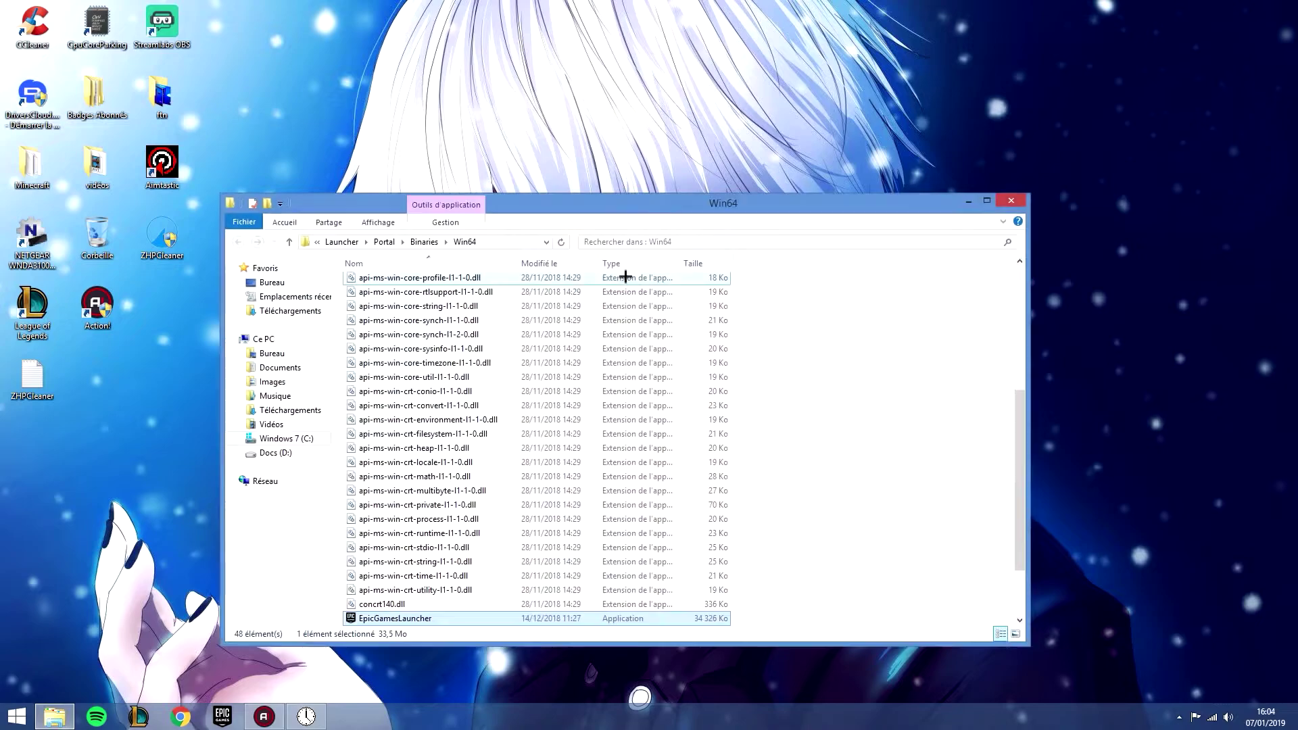
{"action": "left_click_drag", "start_coordinate": [507, 201], "coordinate": [874, 184]}
Step: Go up to the Binaries folder, look inside Win32, and return to the Win64 folder
{"action": "left_click", "coordinate": [794, 221]}
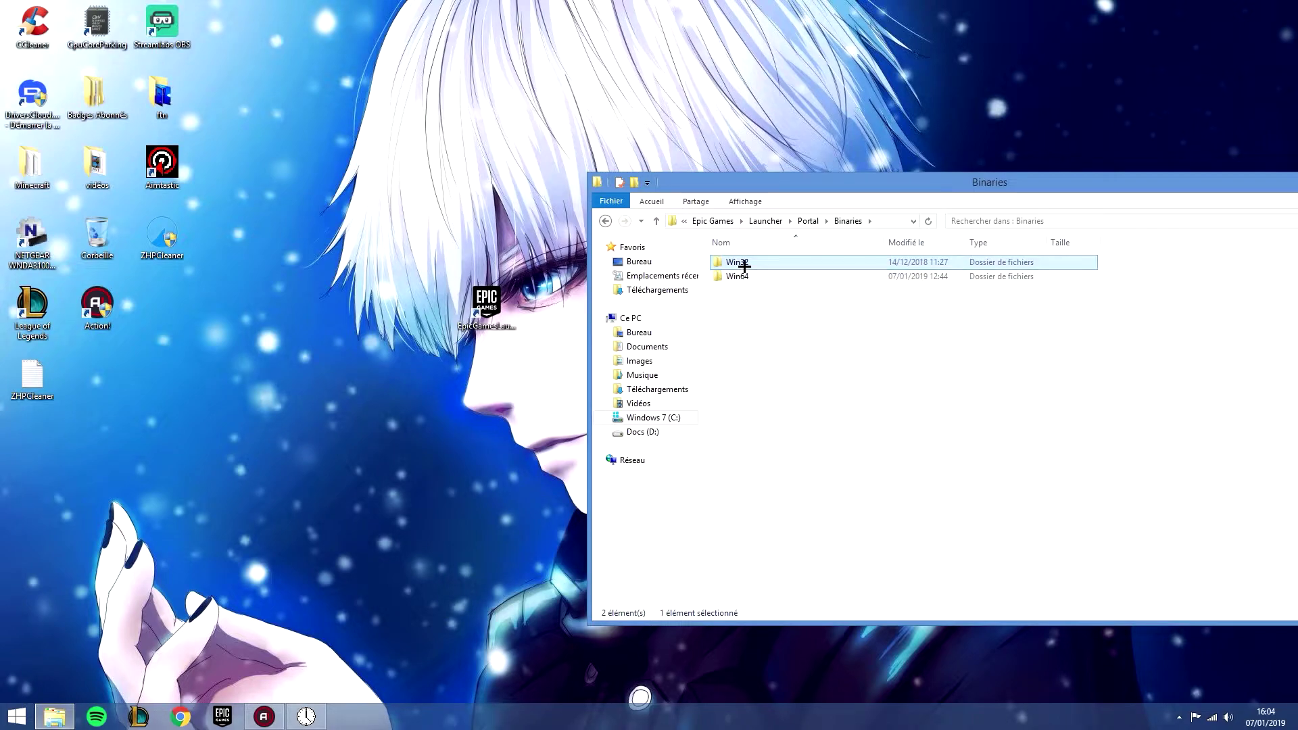
{"action": "double_click", "coordinate": [737, 262]}
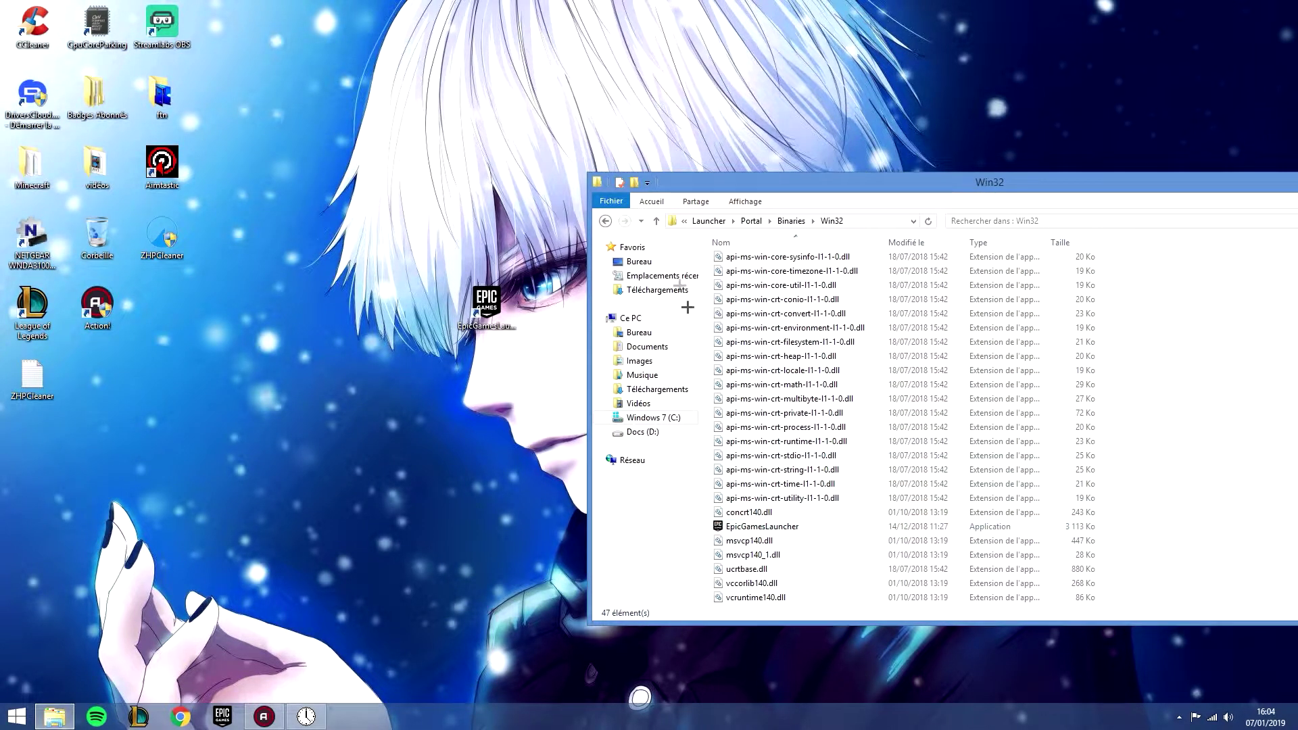
{"action": "left_click", "coordinate": [605, 222]}
{"action": "left_click", "coordinate": [749, 279]}
{"action": "double_click", "coordinate": [749, 277]}
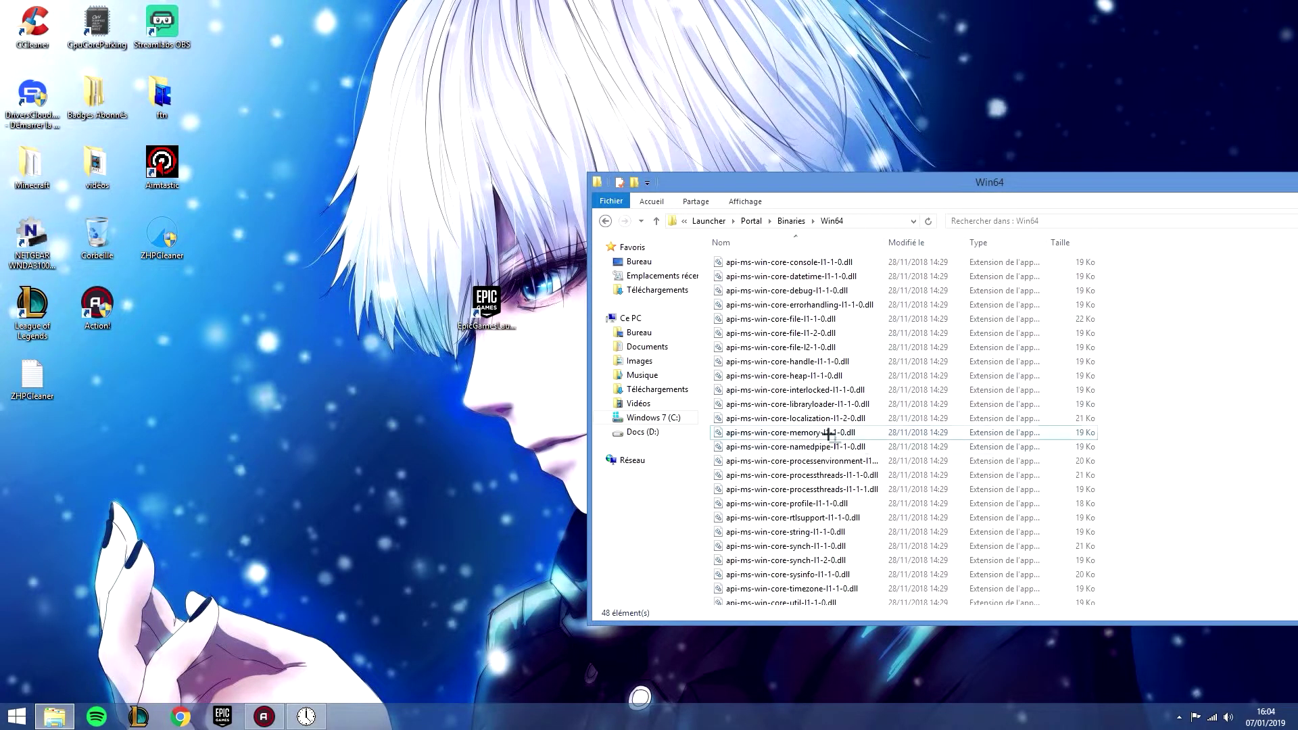
Step: Create a shortcut of the EpicGamesLauncher application in Win64 and move it onto the desktop
{"action": "scroll", "coordinate": [778, 473], "scroll_direction": "down", "scroll_amount": 8}
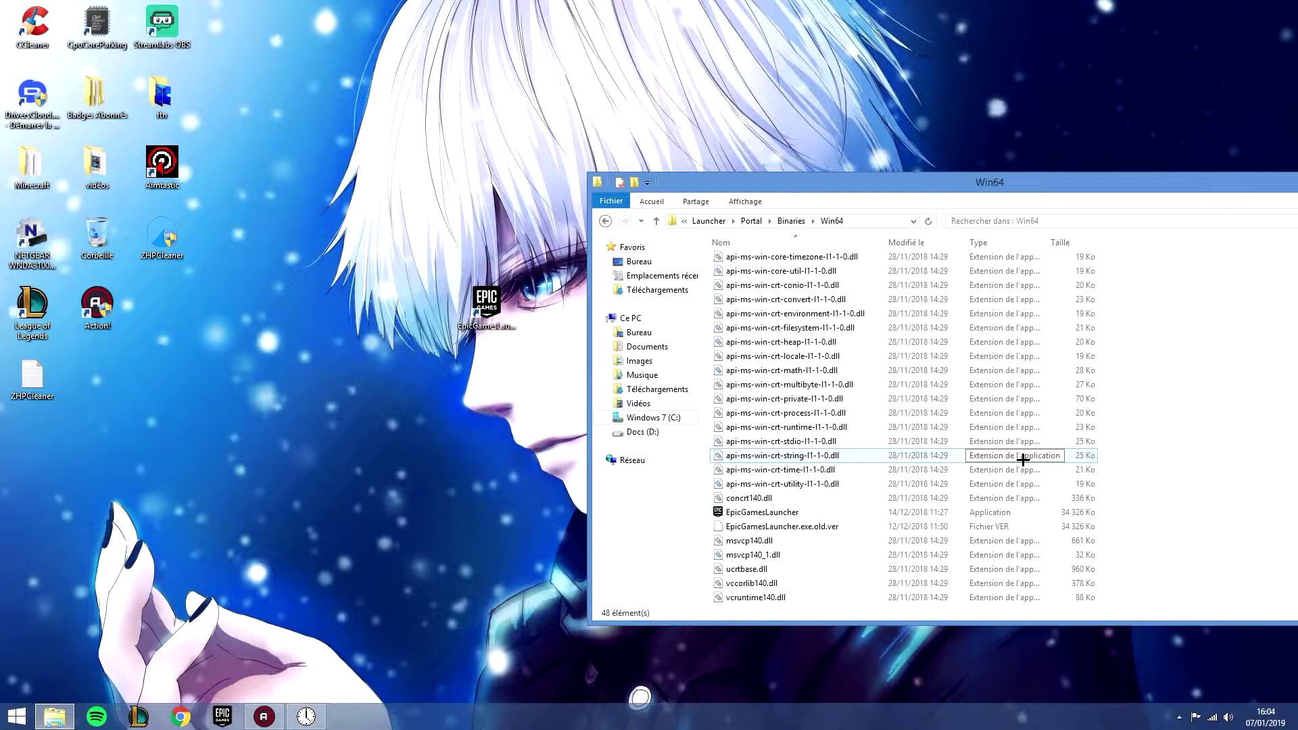
{"action": "right_click", "coordinate": [858, 512]}
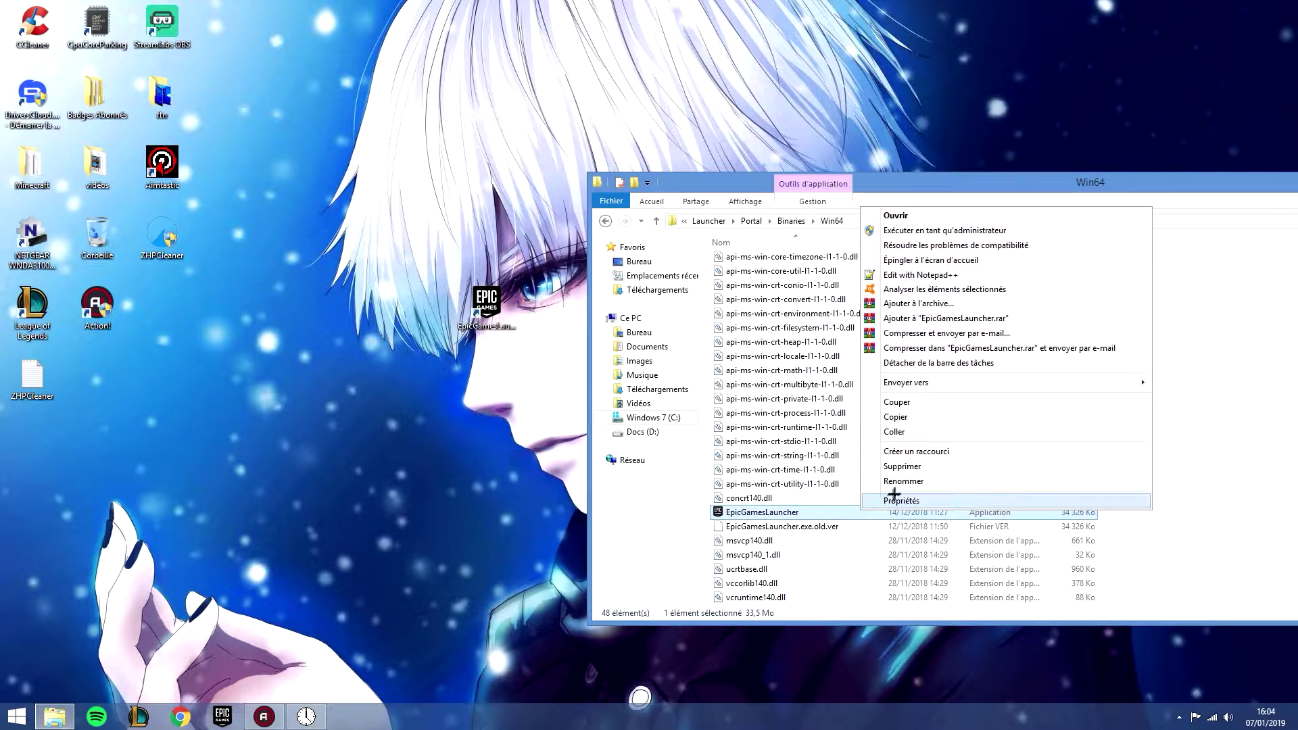
{"action": "left_click", "coordinate": [914, 455]}
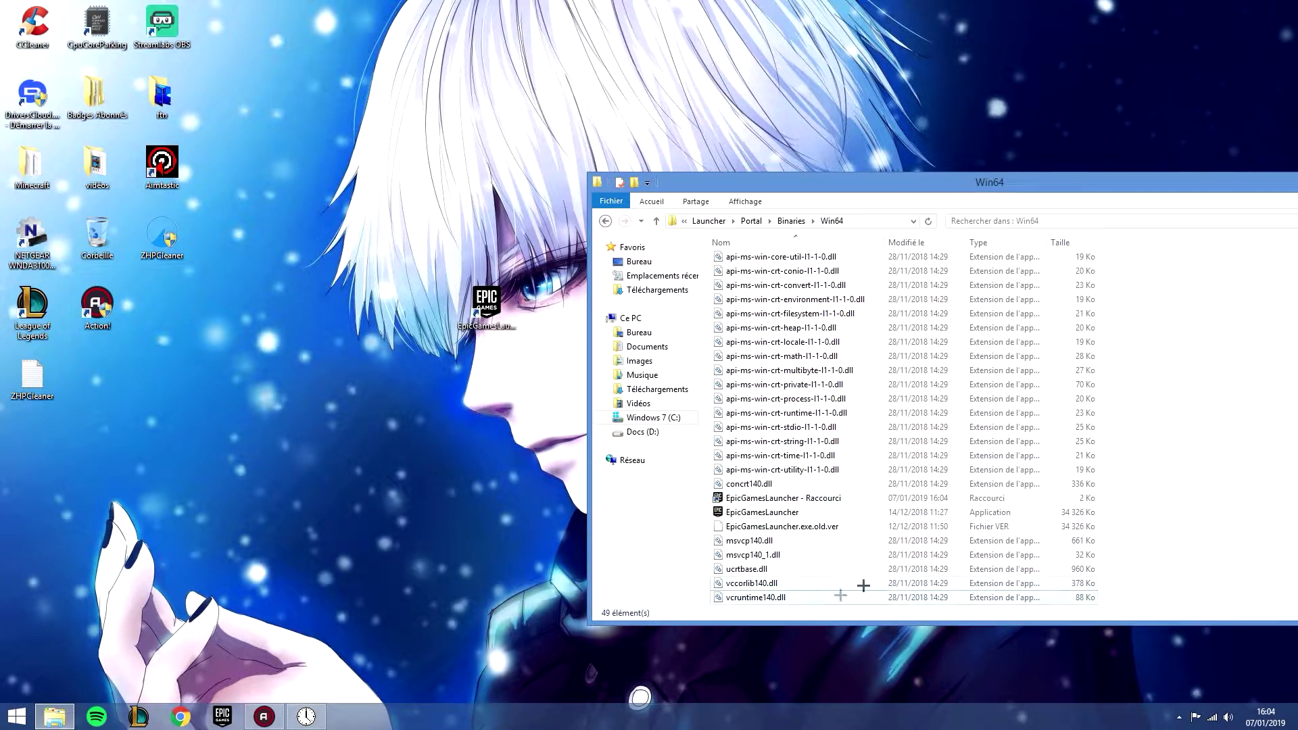
{"action": "left_click_drag", "start_coordinate": [801, 498], "coordinate": [365, 402]}
{"action": "left_click", "coordinate": [740, 500]}
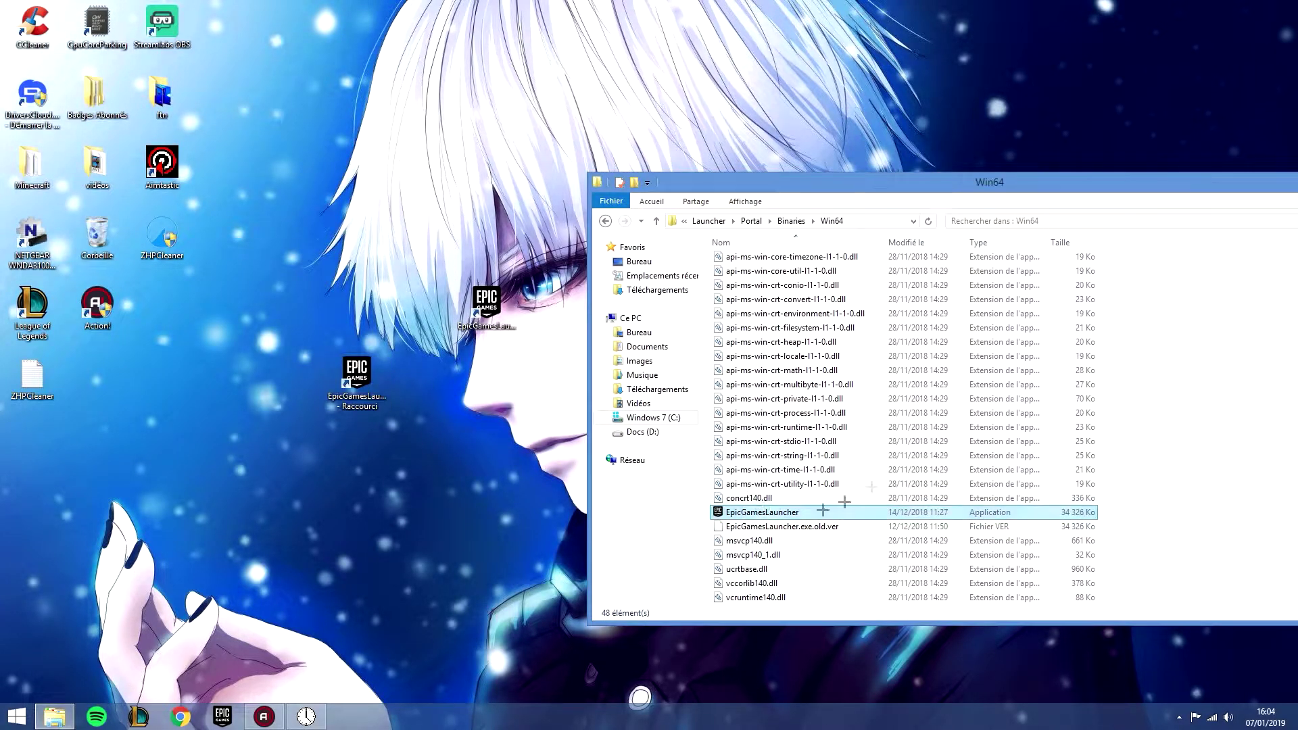
Step: Close the Win64 folder window and delete the EpicGamesLauncher - Raccourci shortcut from the desktop
{"action": "left_click_drag", "start_coordinate": [963, 190], "coordinate": [1141, 150]}
{"action": "left_click", "coordinate": [1141, 150]}
{"action": "left_click_drag", "start_coordinate": [351, 382], "coordinate": [811, 237]}
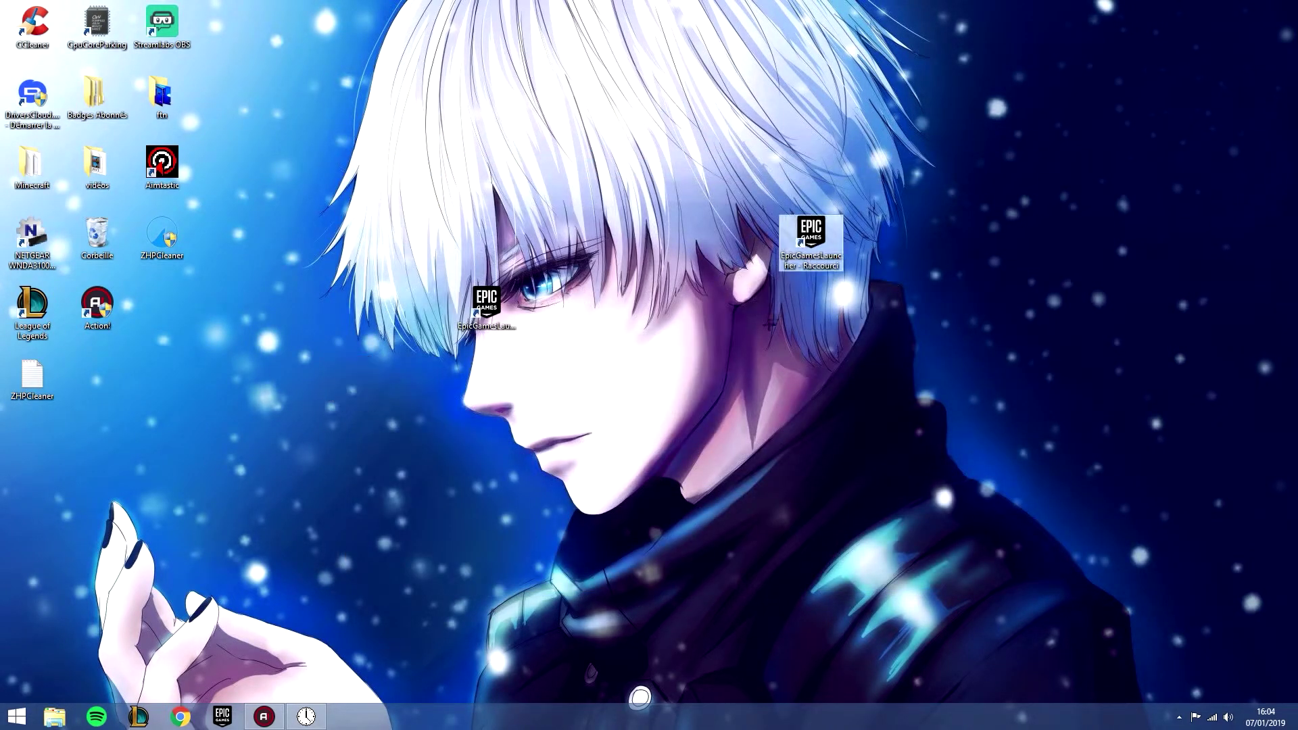
{"action": "left_click_drag", "start_coordinate": [857, 171], "coordinate": [762, 272]}
{"action": "key", "text": "Delete"}
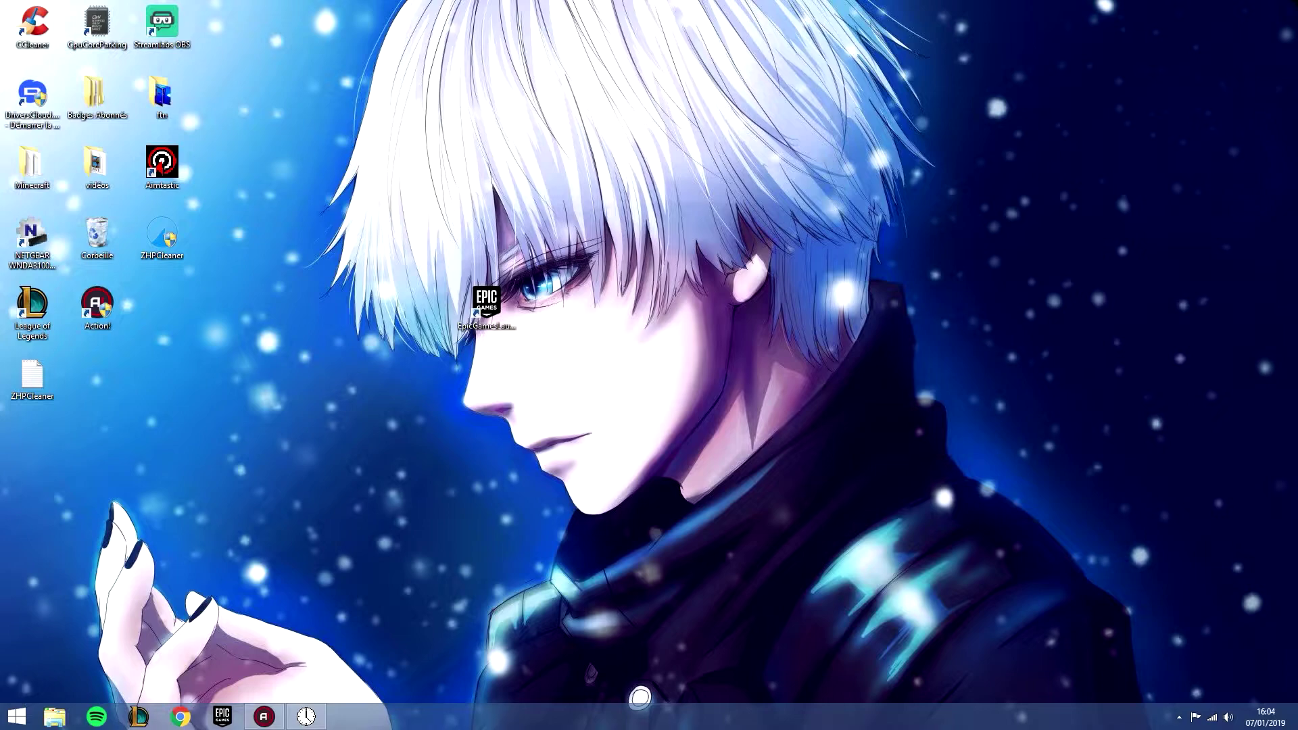
{"action": "right_click", "coordinate": [800, 313]}
{"action": "left_click", "coordinate": [599, 368]}
{"action": "left_click_drag", "start_coordinate": [641, 289], "coordinate": [866, 214]}
{"action": "right_click", "coordinate": [745, 263]}
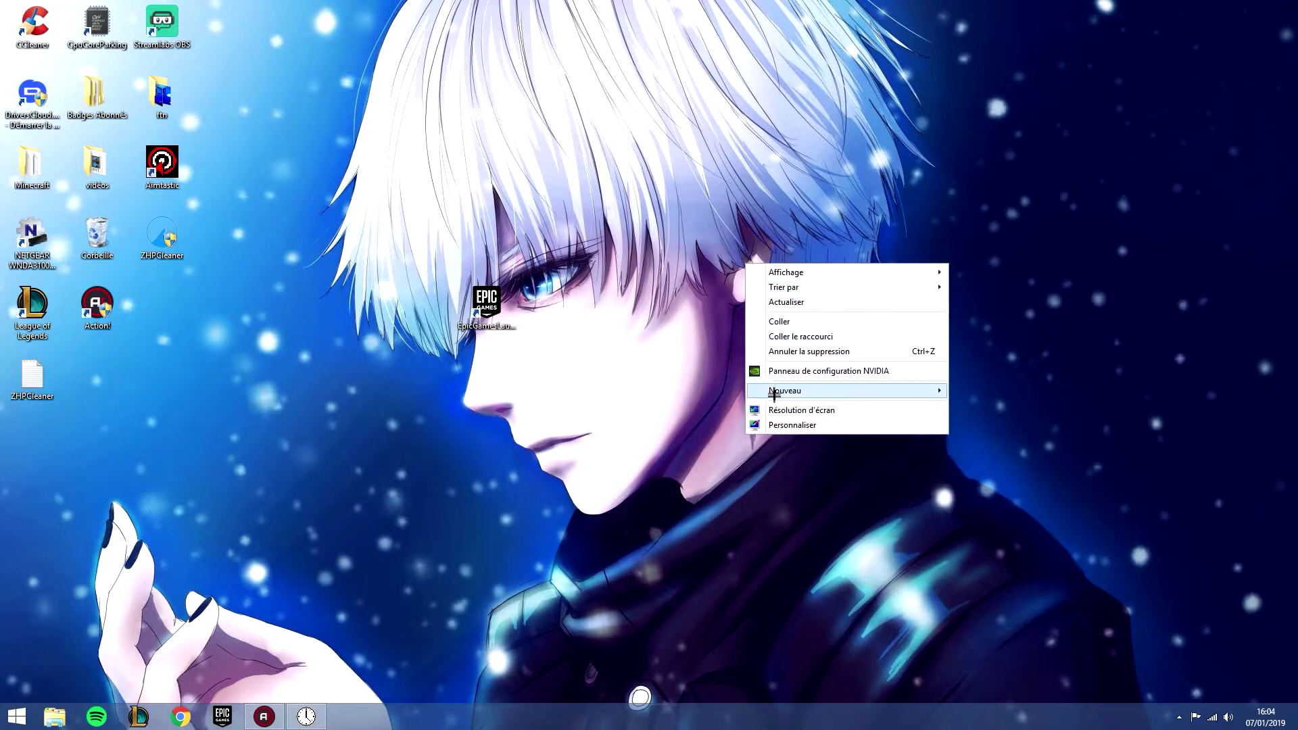
{"action": "left_click", "coordinate": [792, 425]}
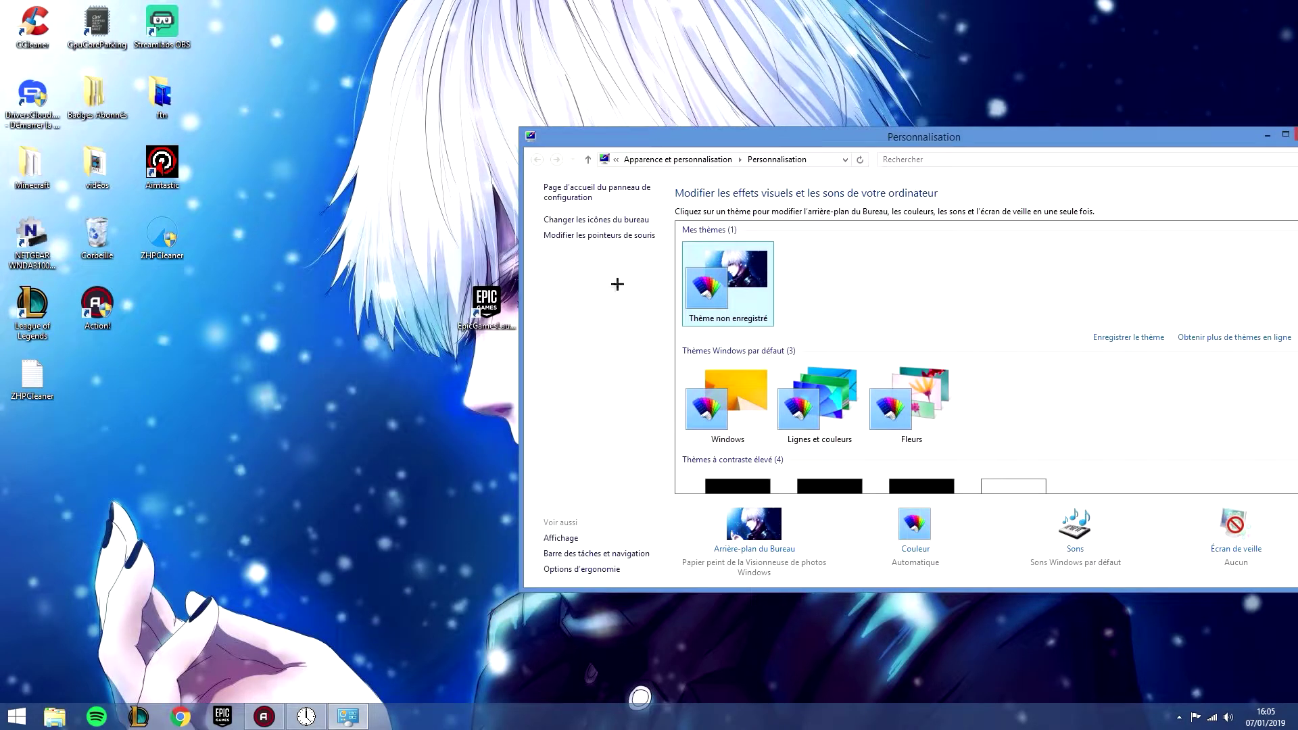
{"action": "left_click", "coordinate": [929, 159]}
{"action": "left_click_drag", "start_coordinate": [764, 139], "coordinate": [530, 113]}
{"action": "key", "text": "alt+F4"}
Step: Open the mouse pointer settings from the desktop personalisation options and look through the customisable pointers
{"action": "right_click", "coordinate": [758, 275]}
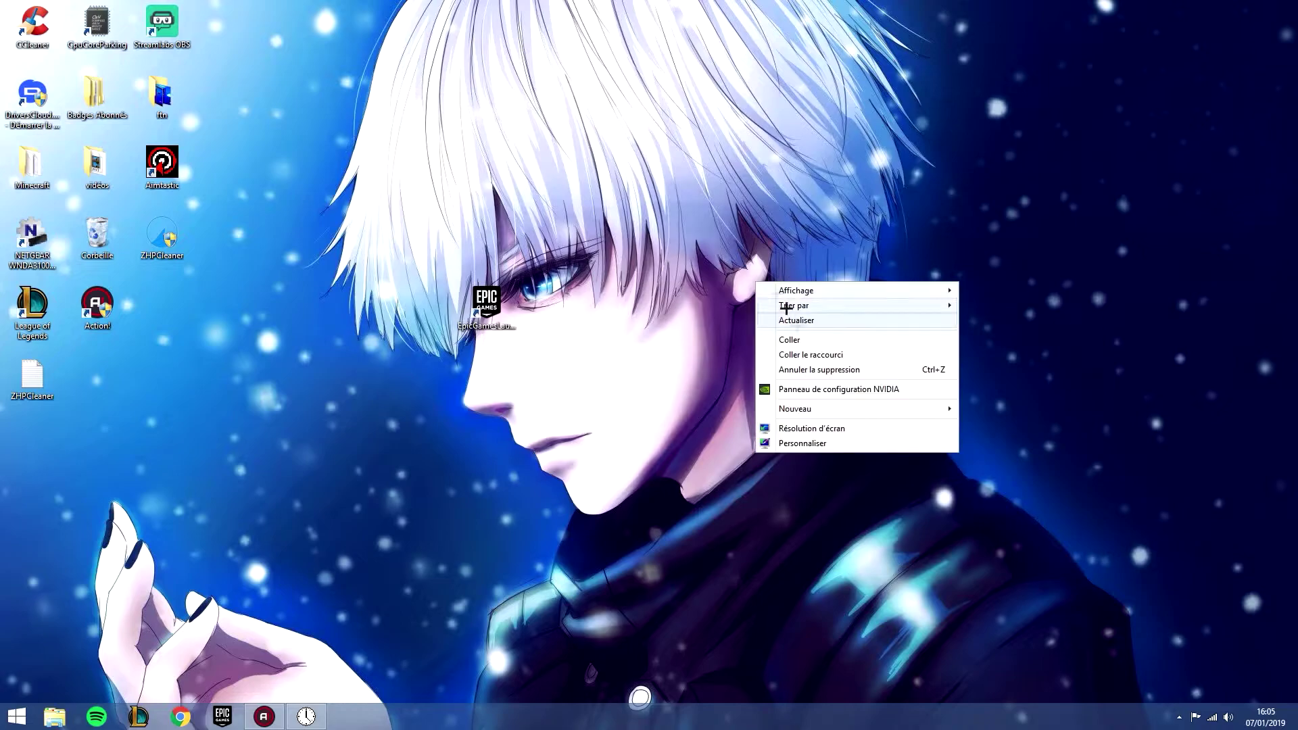
{"action": "left_click", "coordinate": [810, 442]}
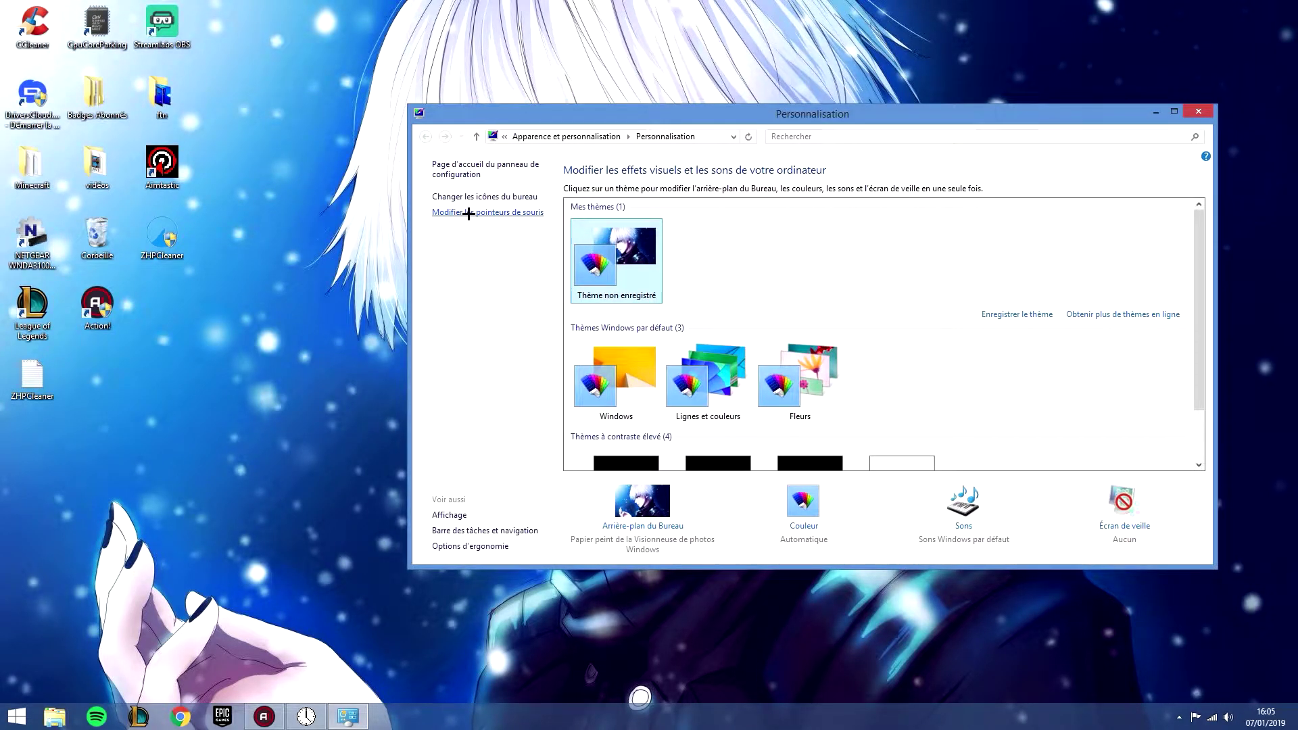
{"action": "left_click", "coordinate": [469, 214]}
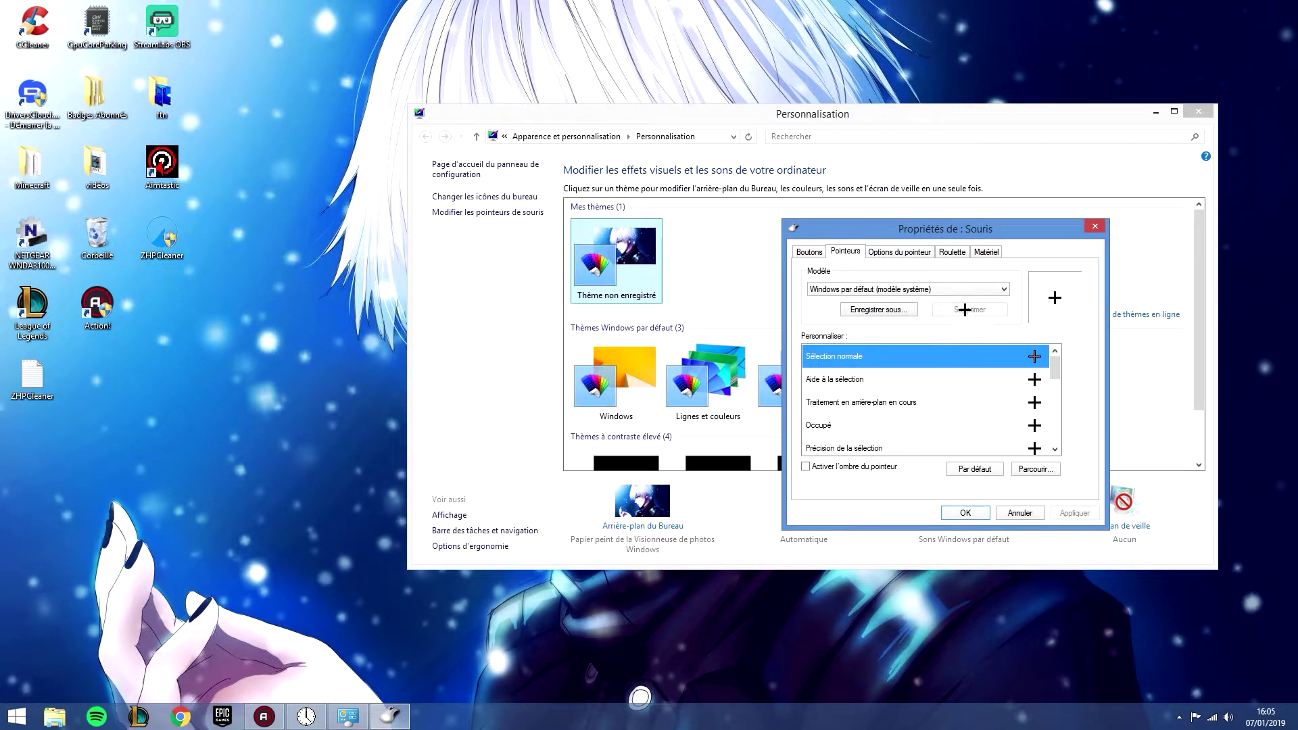
{"action": "scroll", "coordinate": [1014, 399], "scroll_direction": "down", "scroll_amount": 1}
{"action": "scroll", "coordinate": [1021, 409], "scroll_direction": "up", "scroll_amount": 1}
{"action": "scroll", "coordinate": [1053, 365], "scroll_direction": "down", "scroll_amount": 1}
{"action": "scroll", "coordinate": [1053, 365], "scroll_direction": "up", "scroll_amount": 1}
Step: Browse the cursor files for the normal selection pointer, preview cross_i, then cancel and close the mouse and personalisation windows
{"action": "left_click", "coordinate": [1031, 470]}
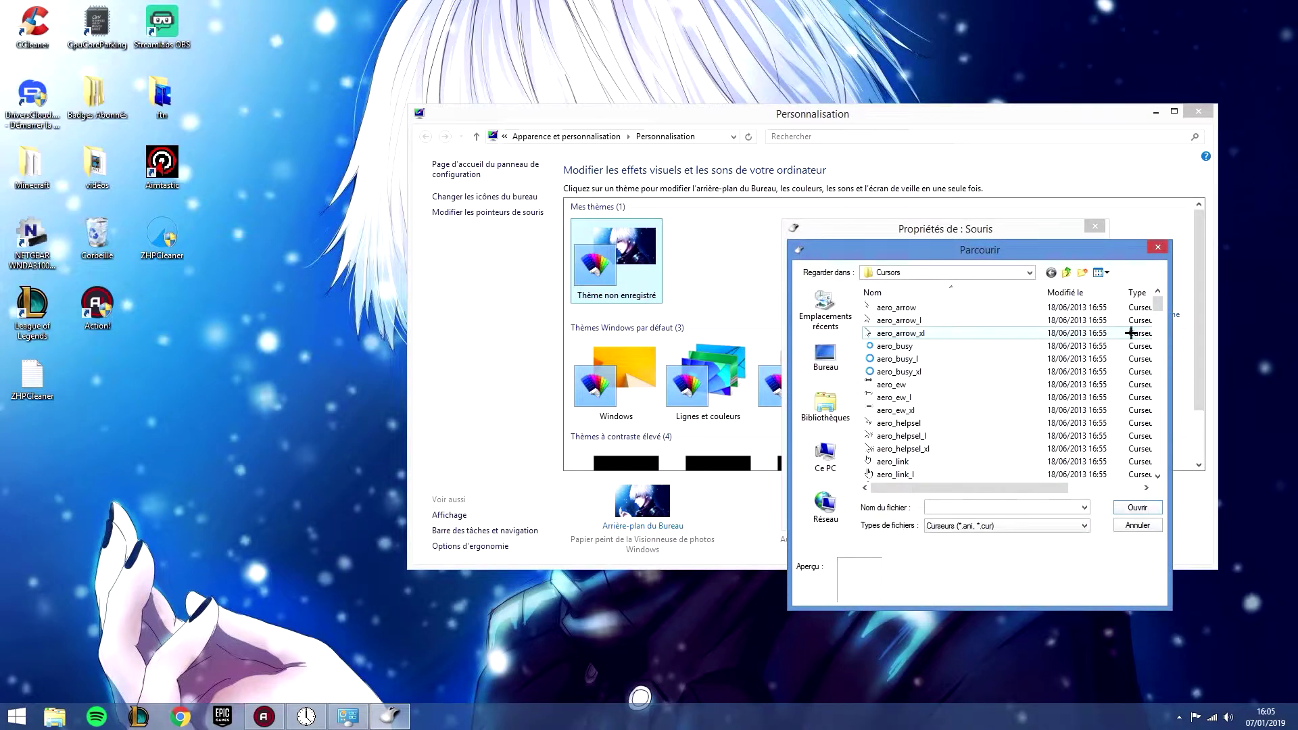
{"action": "left_click_drag", "start_coordinate": [1158, 307], "coordinate": [1150, 366]}
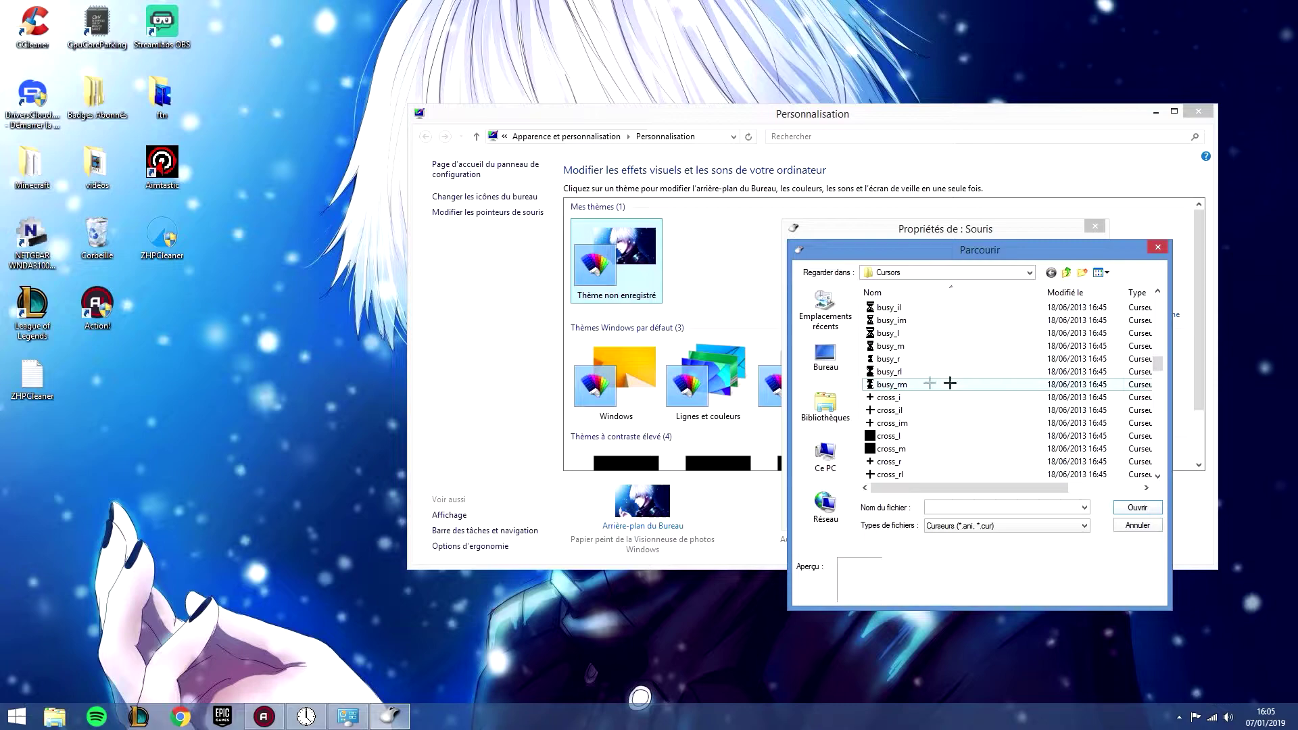
{"action": "left_click", "coordinate": [890, 397]}
{"action": "scroll", "coordinate": [891, 405], "scroll_direction": "down", "scroll_amount": 1}
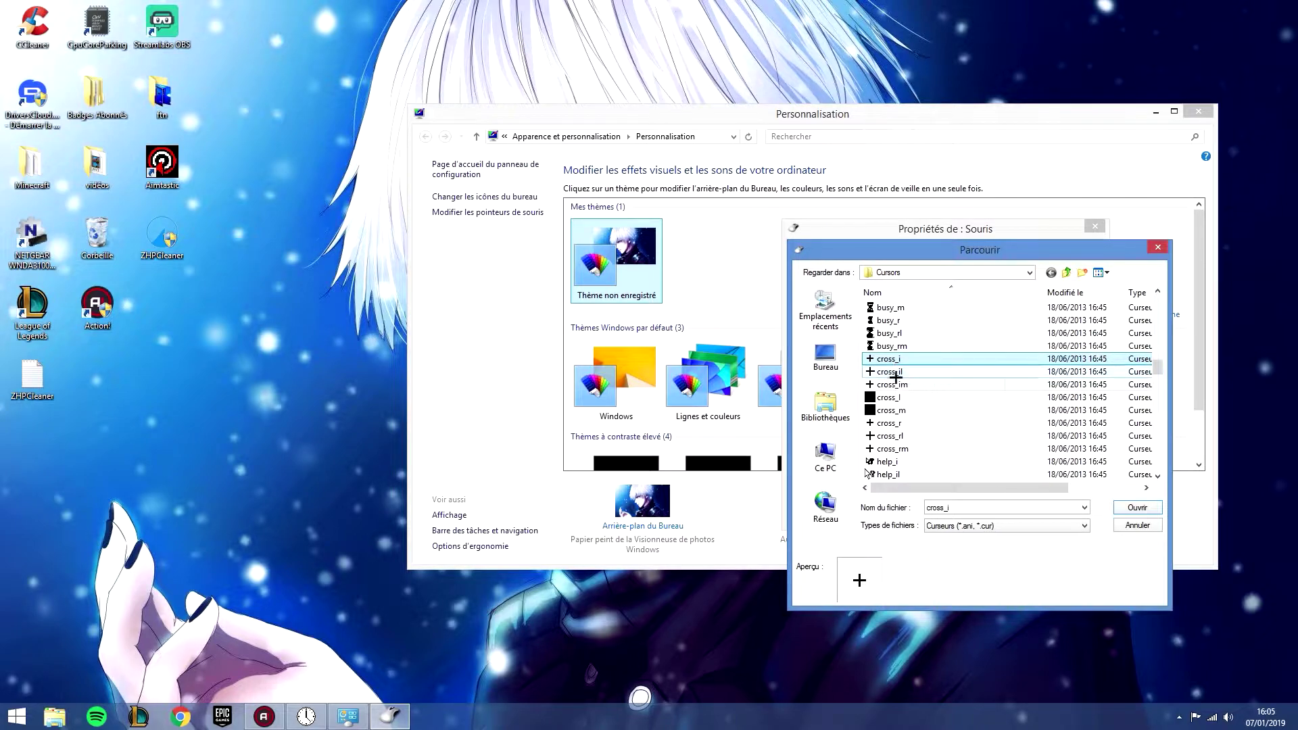
{"action": "left_click", "coordinate": [1134, 527]}
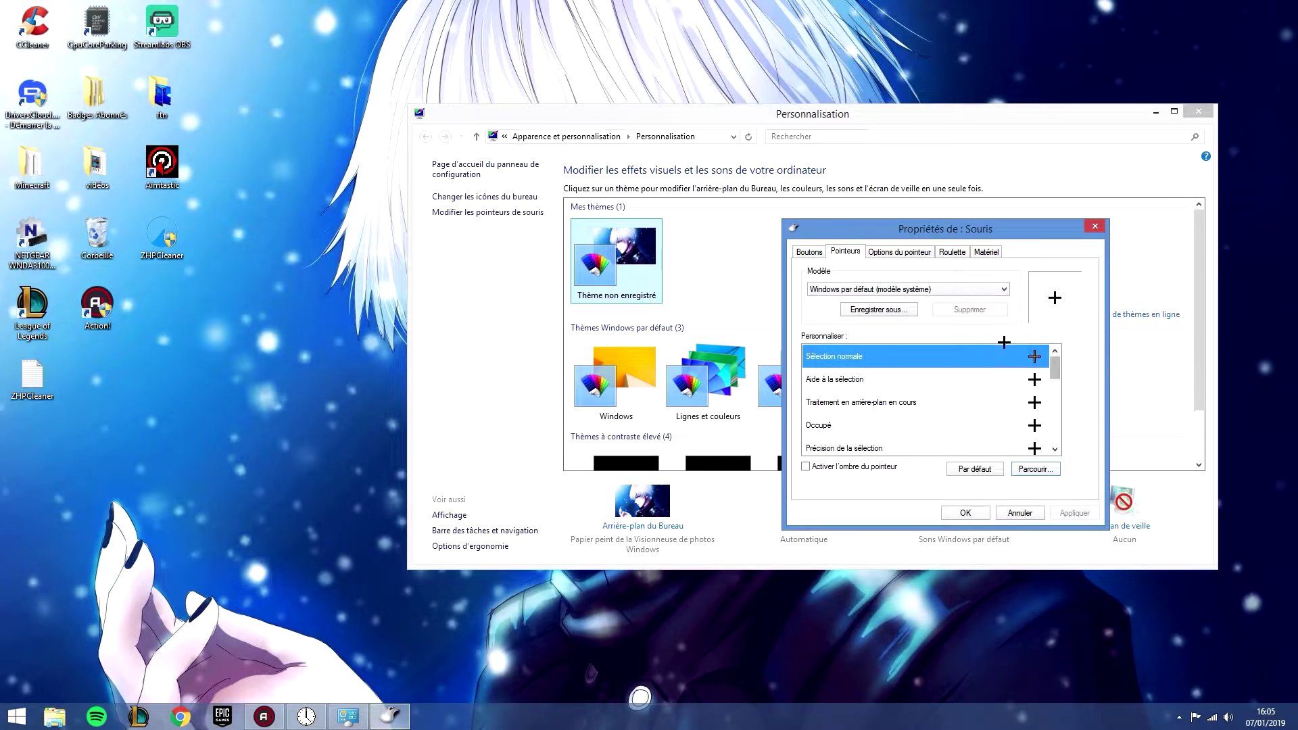
{"action": "left_click", "coordinate": [830, 50]}
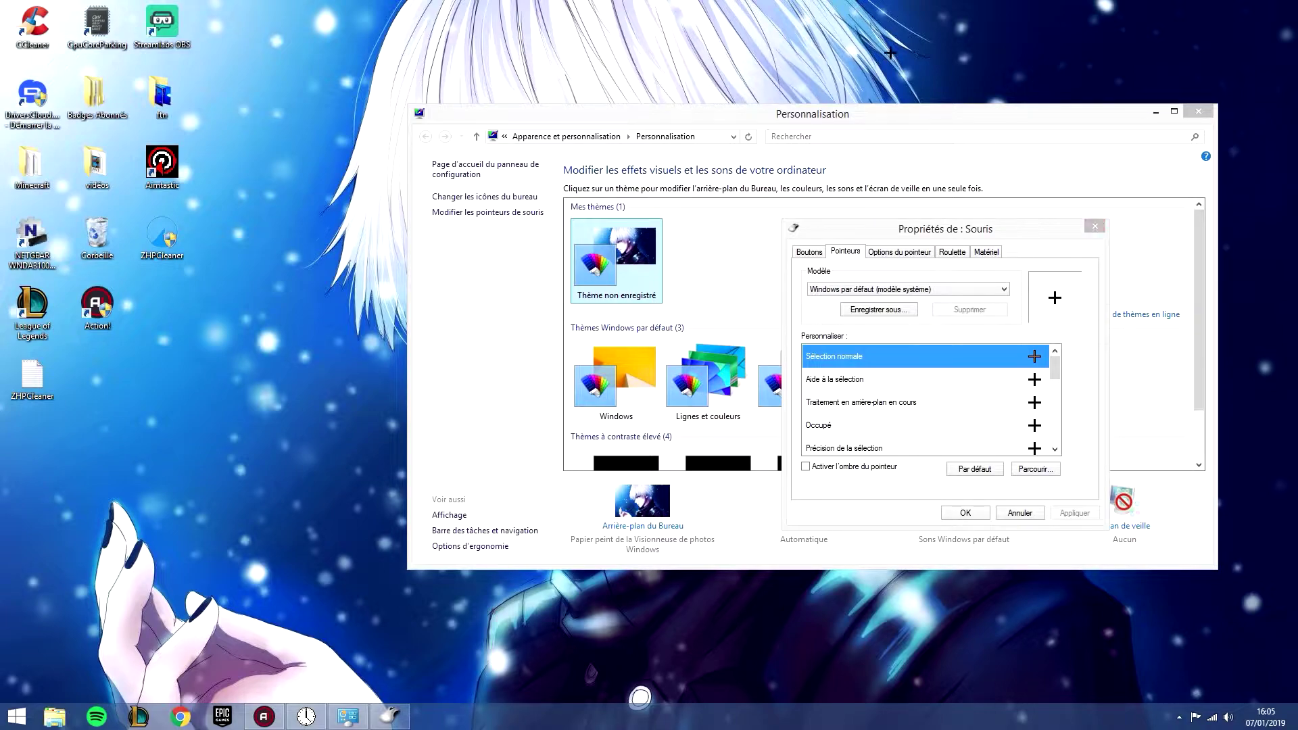
{"action": "left_click", "coordinate": [1095, 226]}
{"action": "left_click", "coordinate": [1199, 111]}
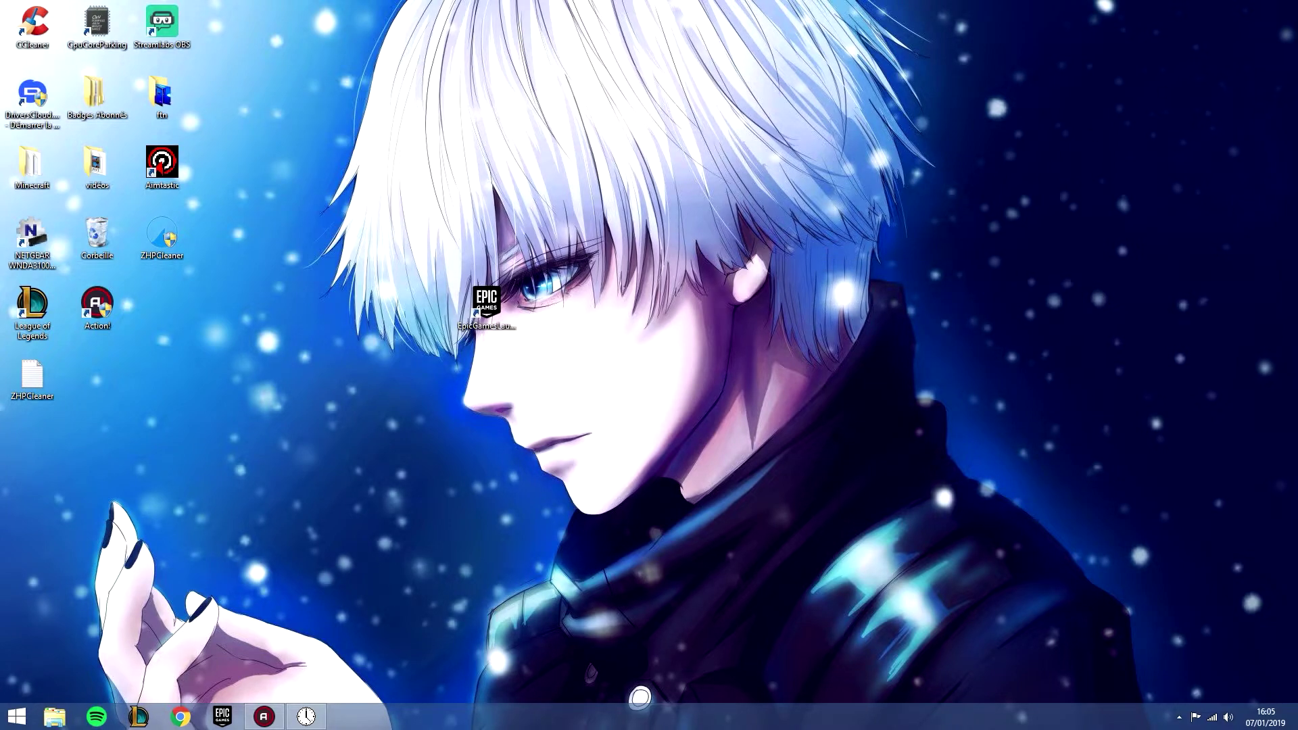
Step: Search Windows for %appdata% and open the Roaming folder it points to
{"action": "left_click", "coordinate": [1263, 115]}
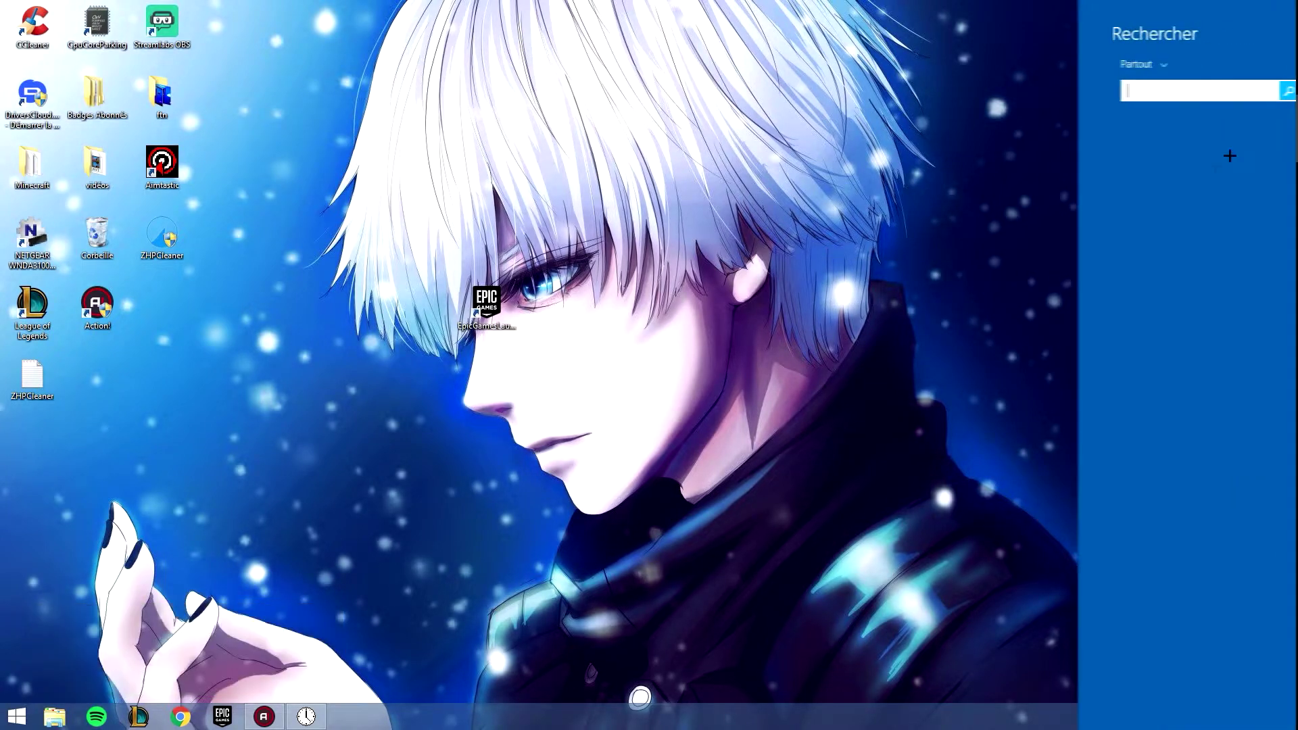
{"action": "type", "text": "%appdata"}
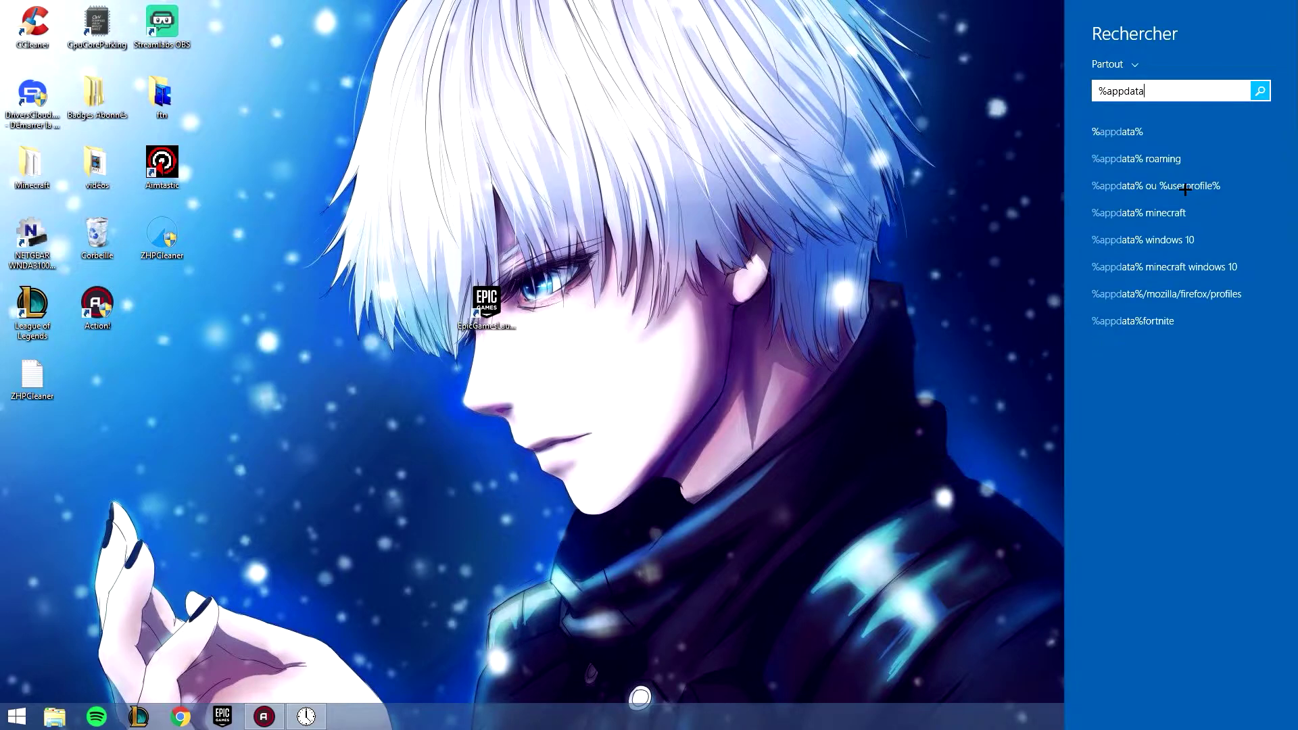
{"action": "type", "text": "%"}
{"action": "key", "text": "Return"}
{"action": "left_click_drag", "start_coordinate": [666, 150], "coordinate": [748, 185]}
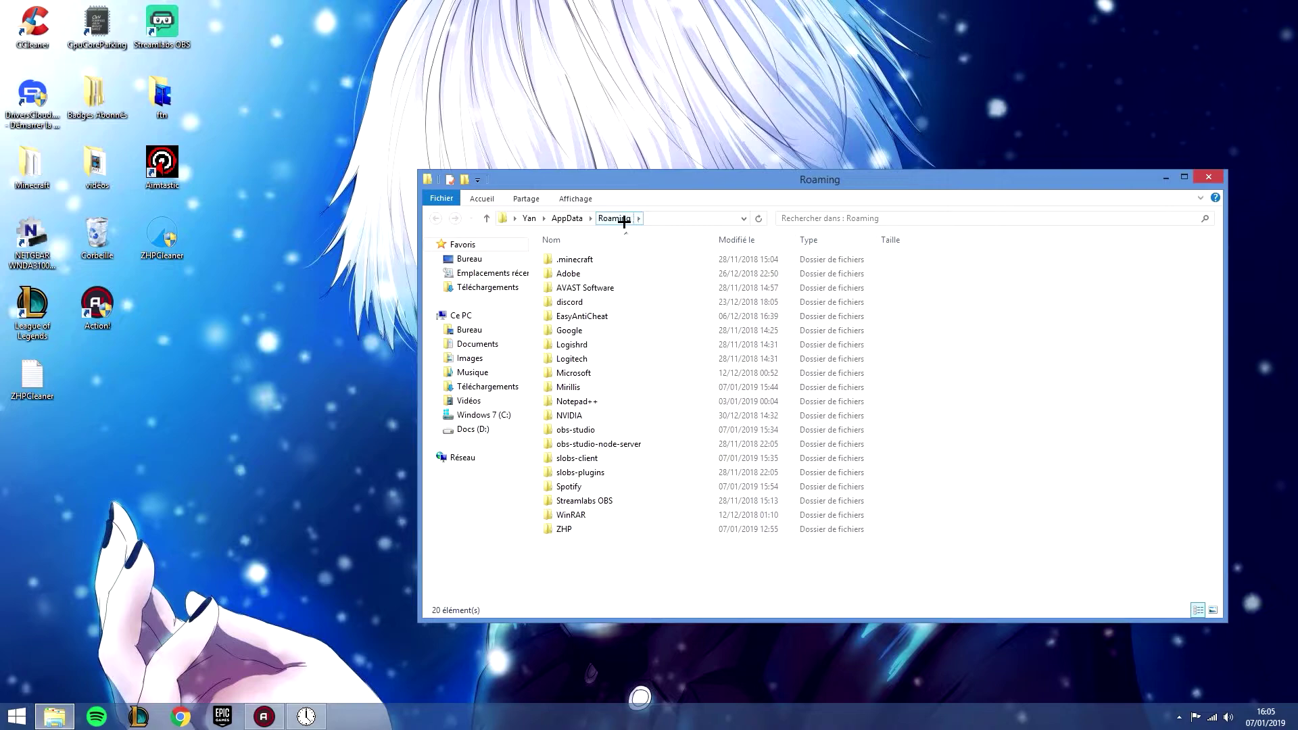
Step: Navigate from AppData to Local, FortniteGame, Saved, Config and into the WindowsClient folder
{"action": "left_click", "coordinate": [568, 219]}
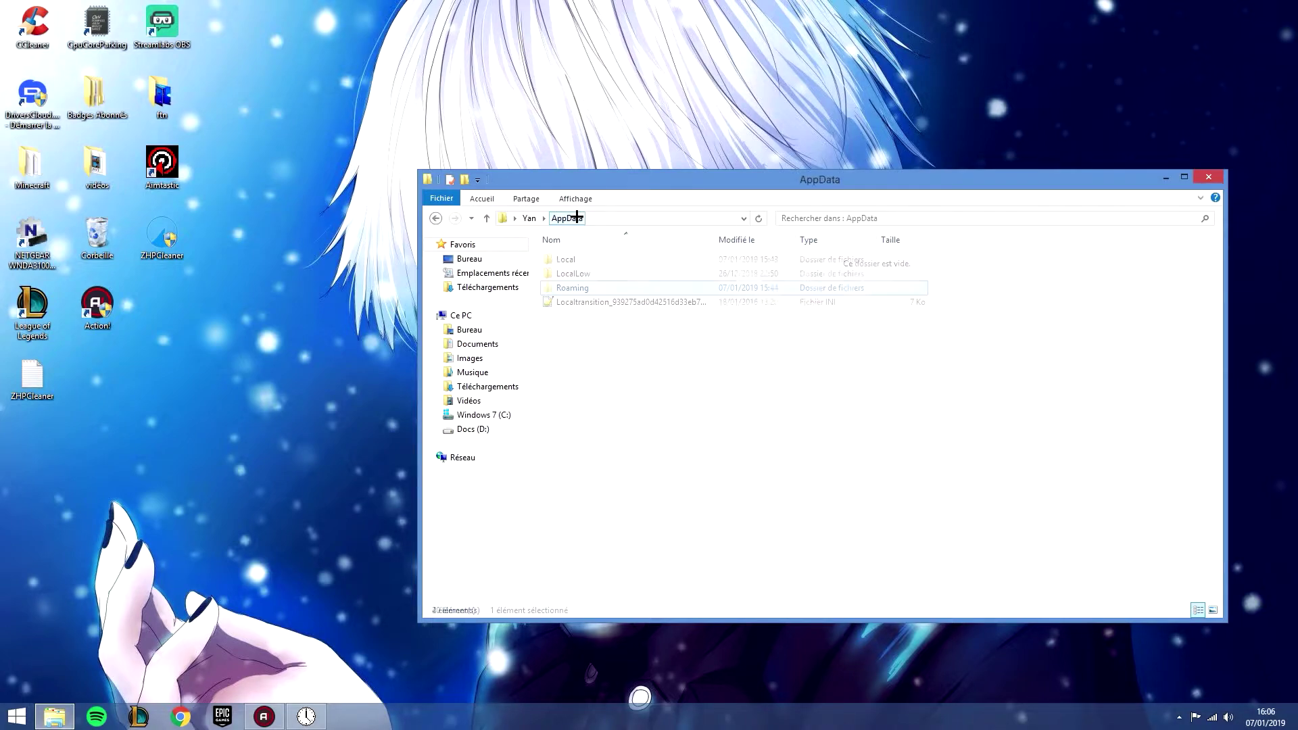
{"action": "double_click", "coordinate": [574, 260]}
{"action": "left_click_drag", "start_coordinate": [649, 170], "coordinate": [500, 163]}
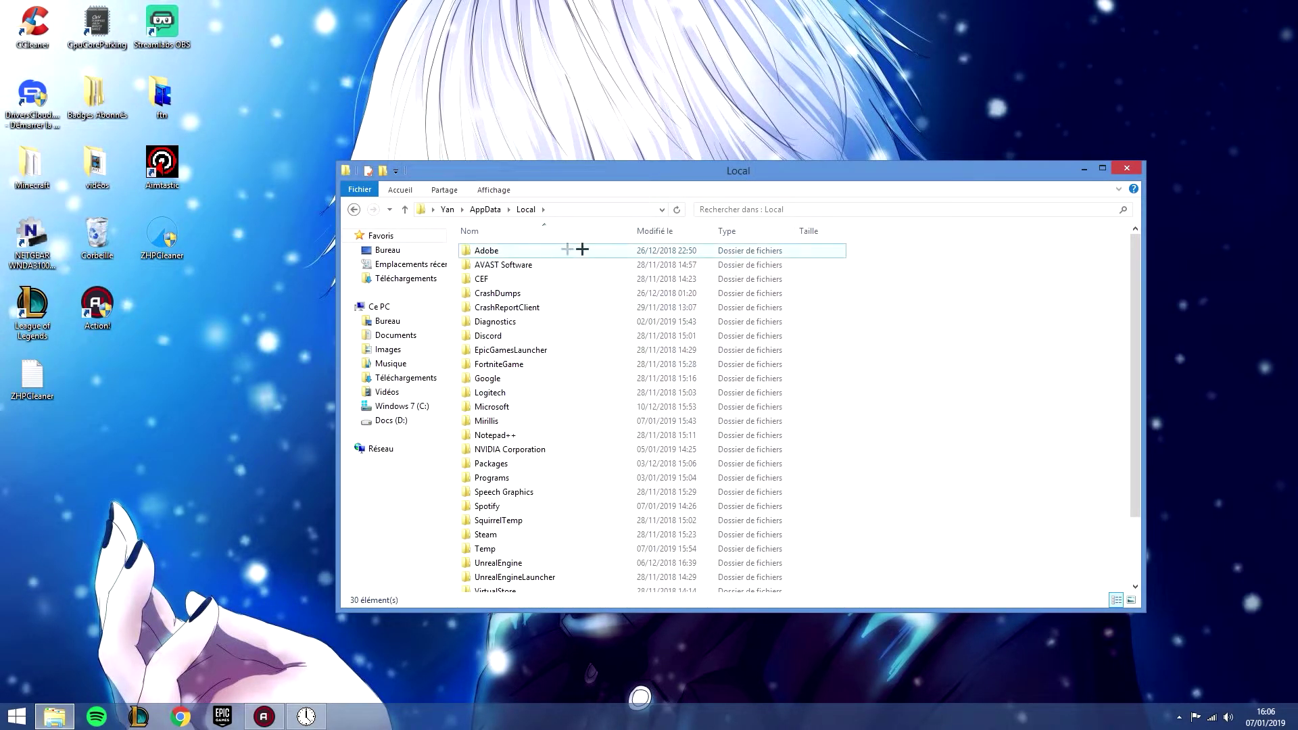
{"action": "double_click", "coordinate": [498, 364]}
{"action": "double_click", "coordinate": [493, 250]}
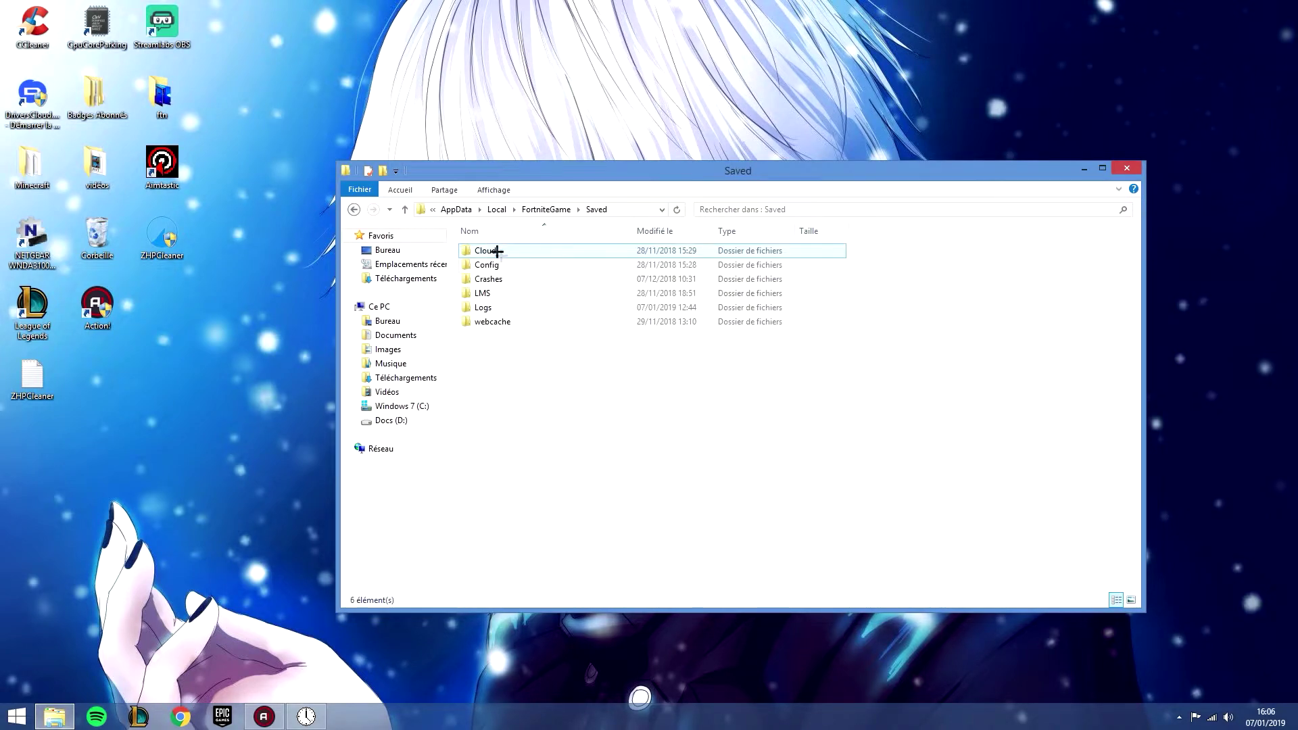
{"action": "double_click", "coordinate": [490, 265]}
{"action": "double_click", "coordinate": [498, 270]}
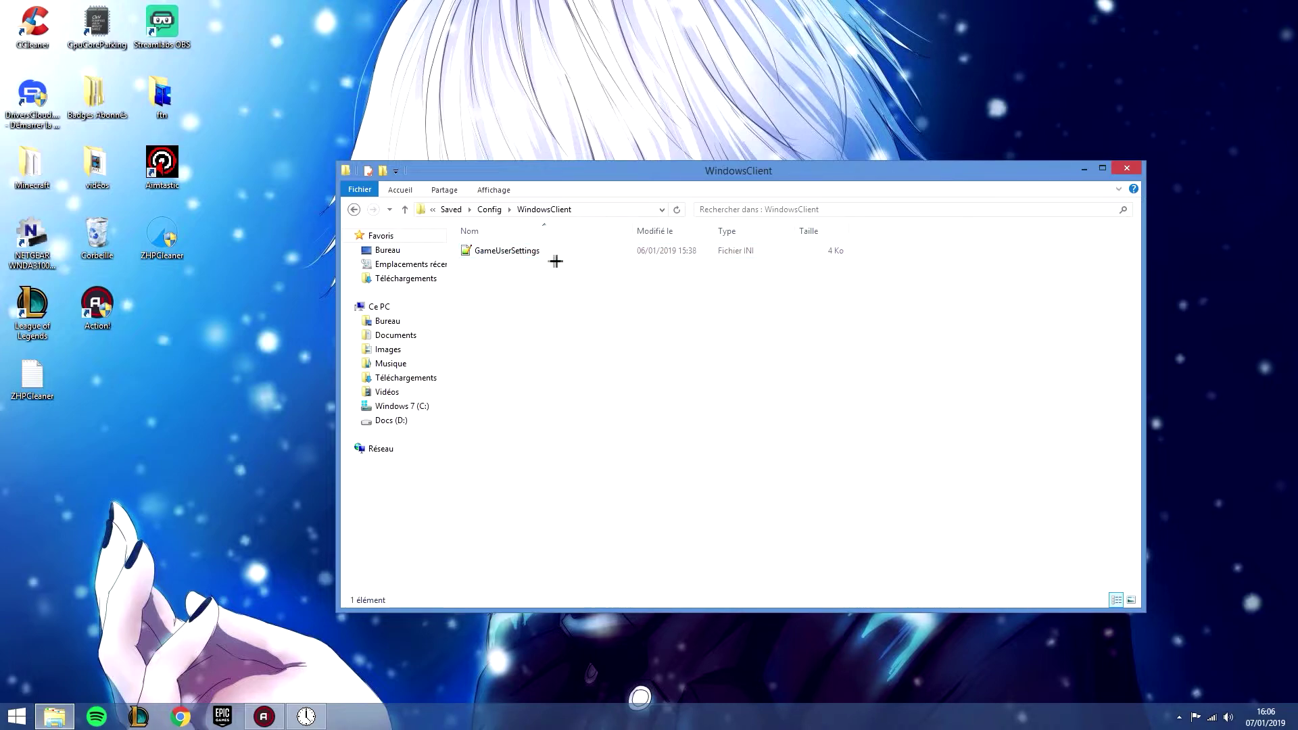
Step: Open the GameUserSettings file in Notepad++ and bring the resolution and scalability settings into view
{"action": "left_click_drag", "start_coordinate": [545, 170], "coordinate": [659, 145]}
{"action": "right_click", "coordinate": [611, 223]}
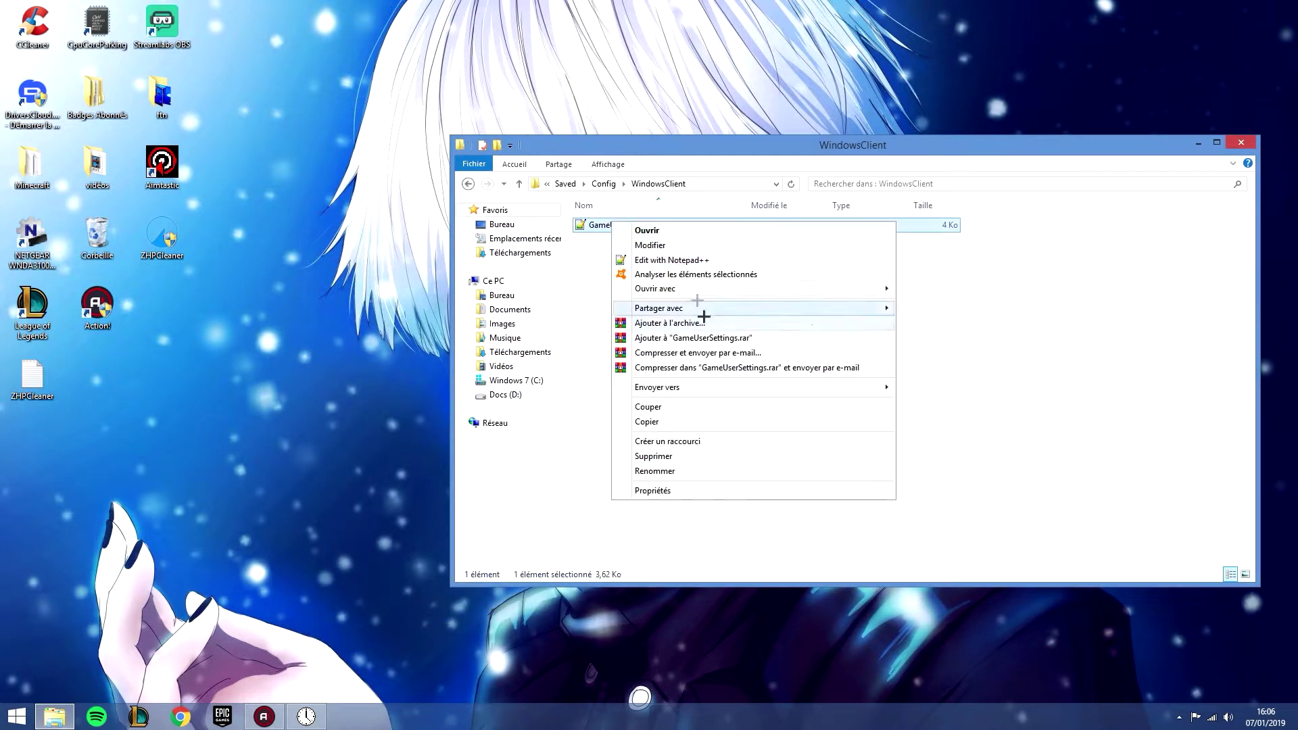
{"action": "left_click", "coordinate": [645, 259]}
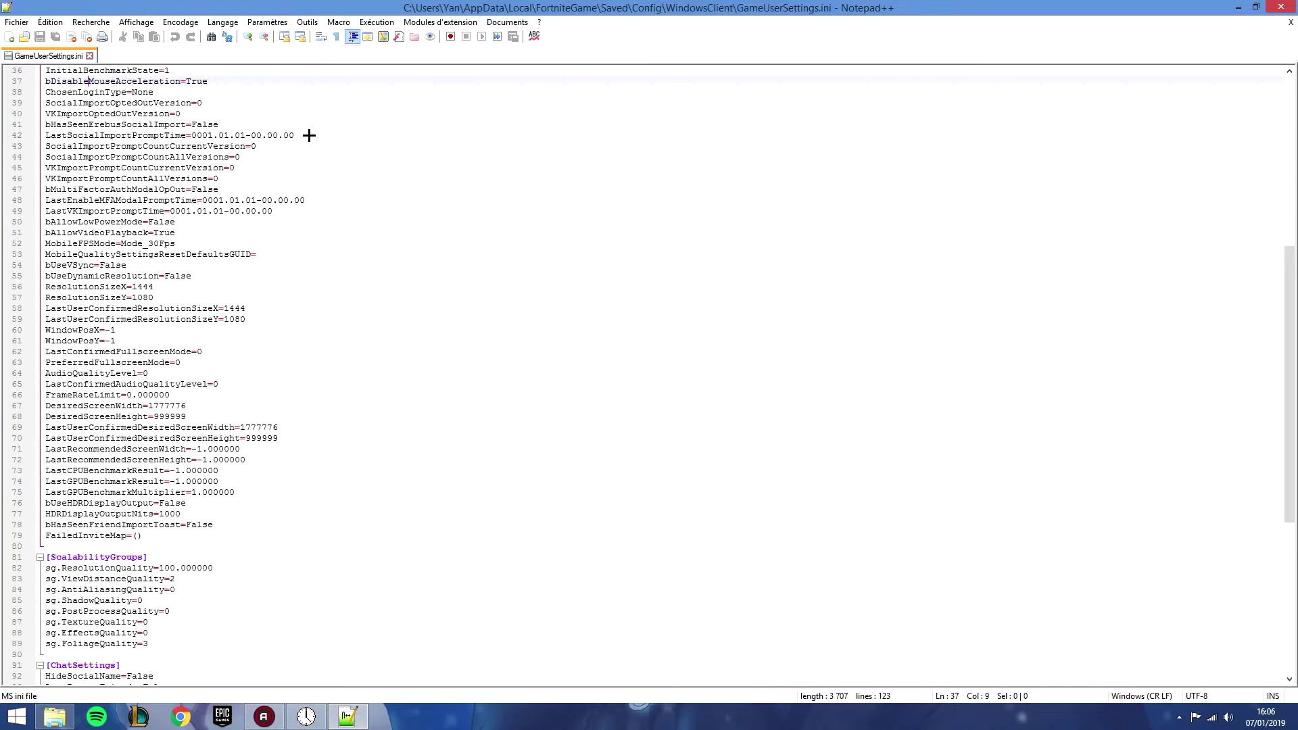
{"action": "scroll", "coordinate": [243, 270], "scroll_direction": "down", "scroll_amount": 4}
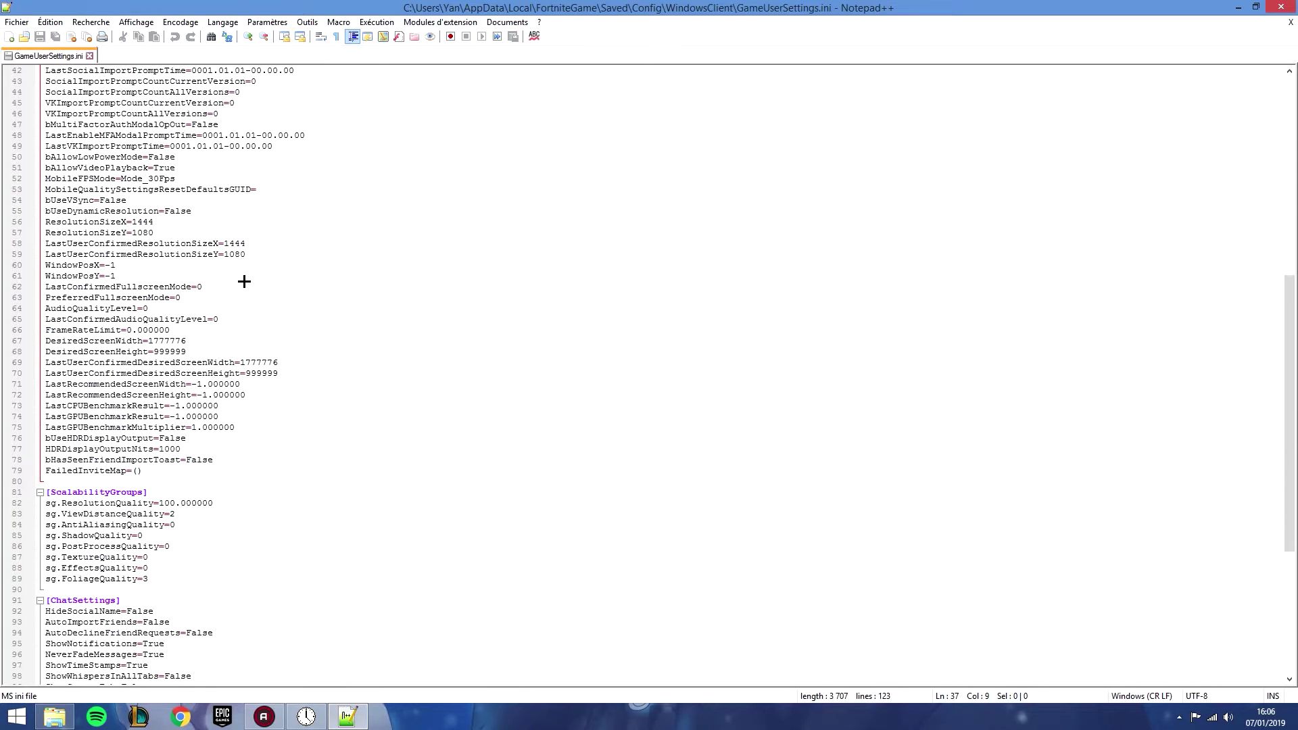
Step: Examine the ResolutionSizeX, ResolutionSizeY and LastUserConfirmedResolutionSize X and Y values, highlighting them, and check the available save commands
{"action": "scroll", "coordinate": [245, 336], "scroll_direction": "up", "scroll_amount": 6}
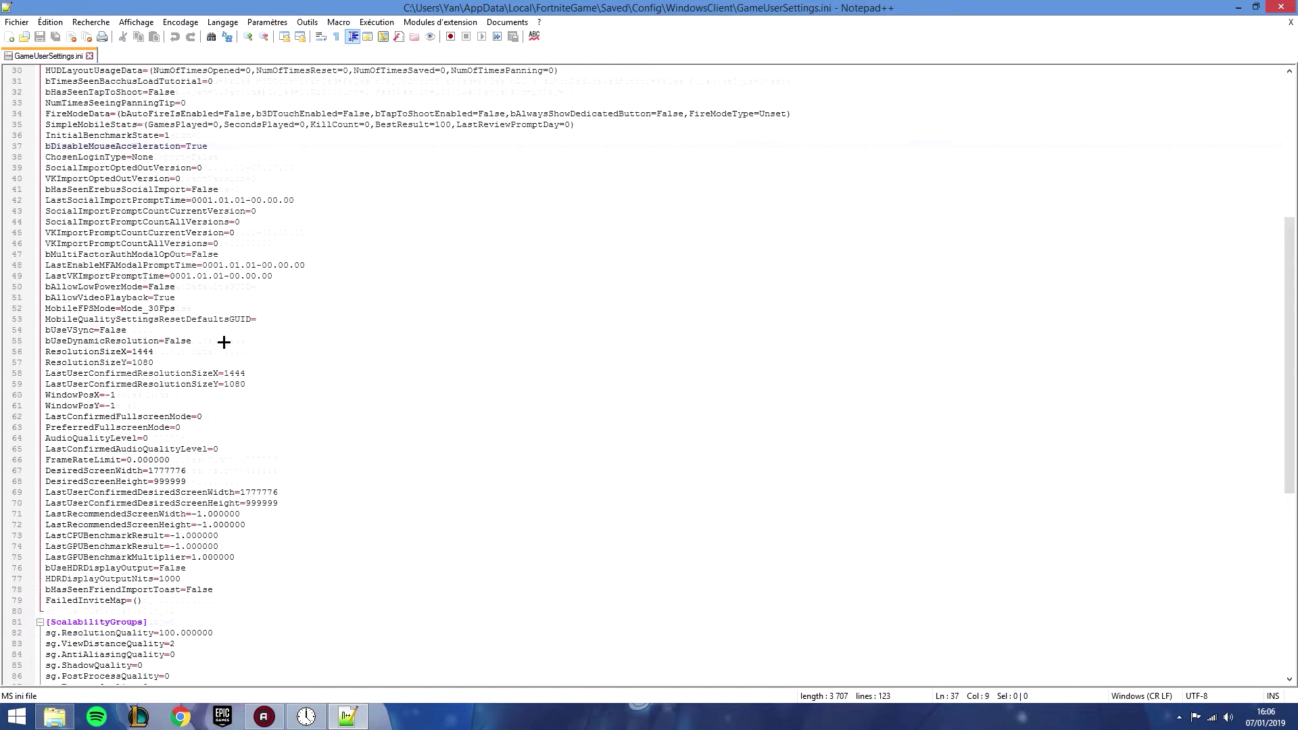
{"action": "double_click", "coordinate": [240, 373]}
{"action": "left_click", "coordinate": [148, 363]}
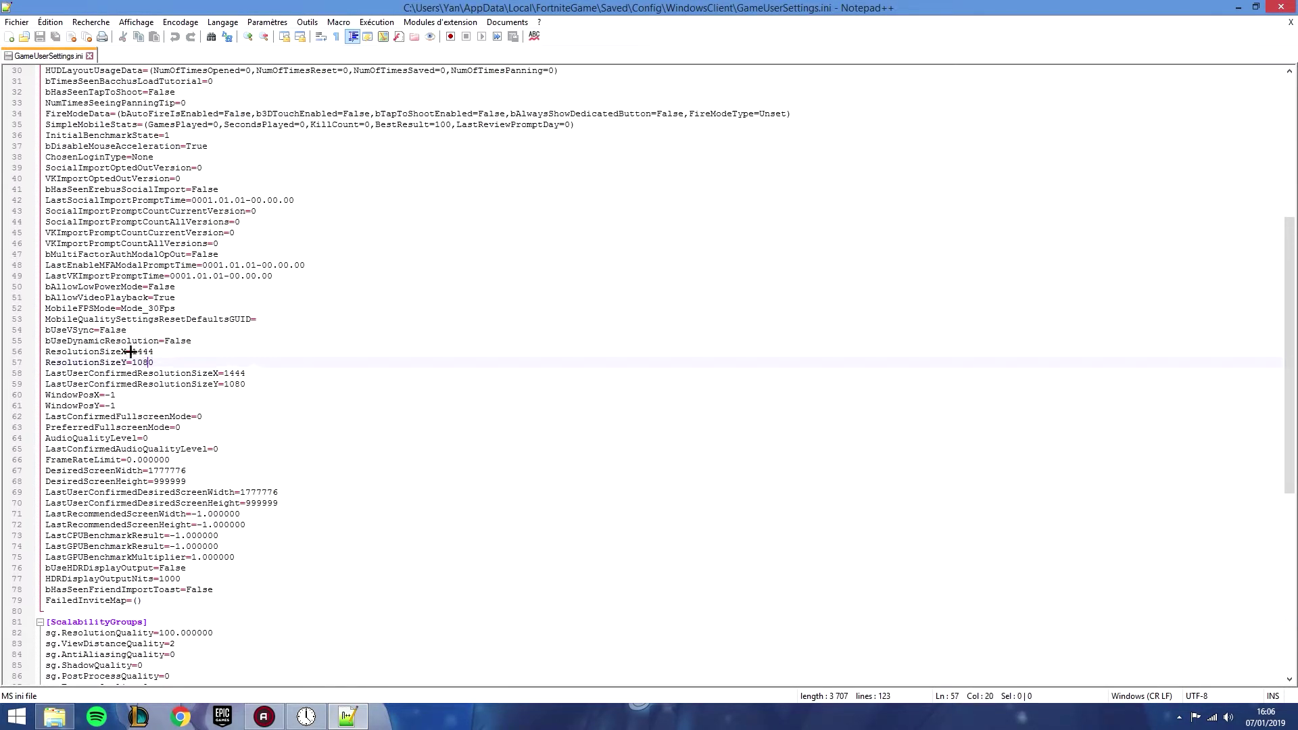
{"action": "double_click", "coordinate": [150, 349]}
{"action": "left_click", "coordinate": [136, 363]}
{"action": "left_click_drag", "start_coordinate": [251, 384], "coordinate": [128, 352]}
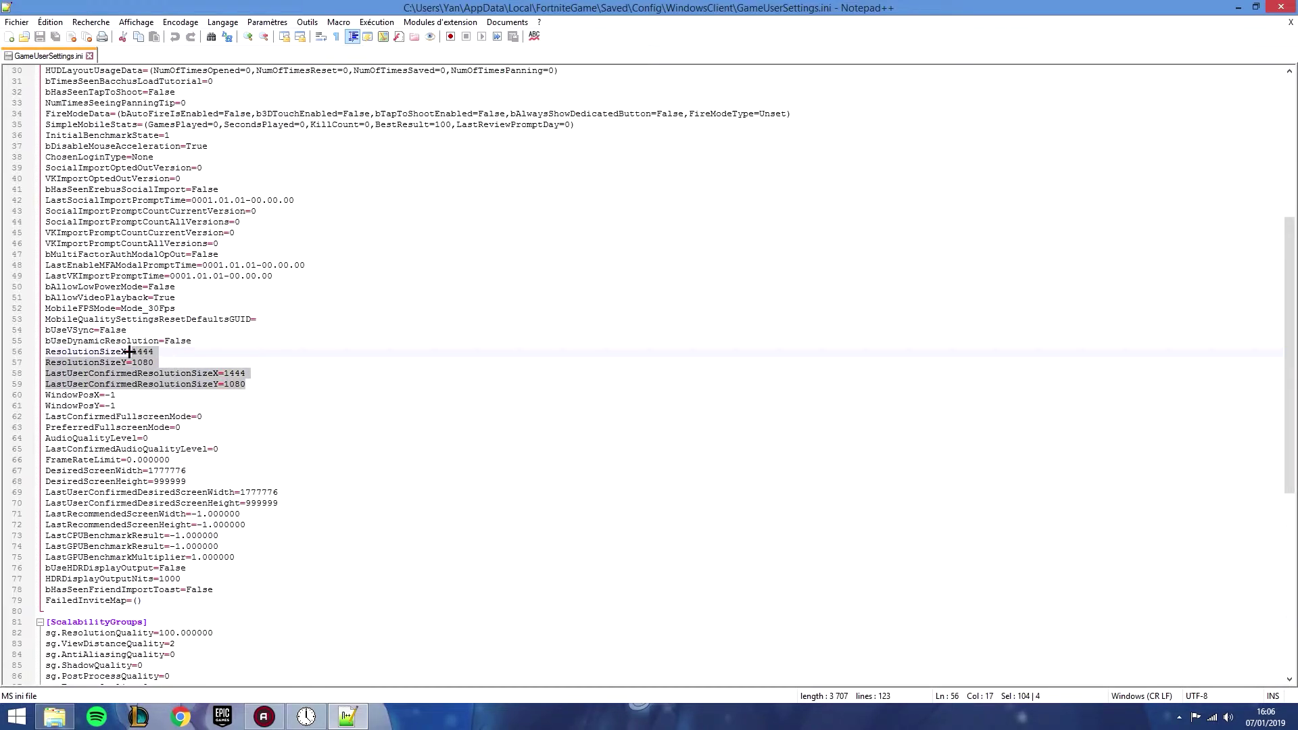
{"action": "left_click", "coordinate": [137, 361]}
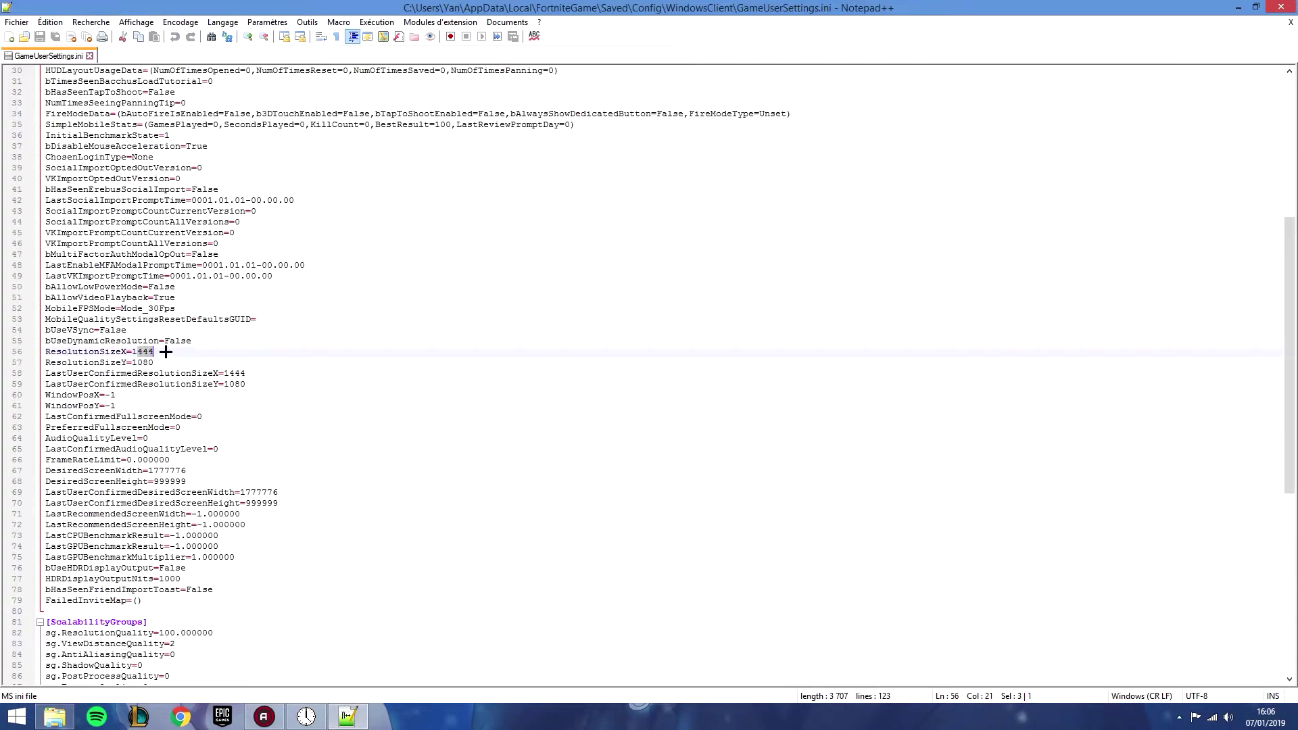
{"action": "left_click", "coordinate": [256, 373]}
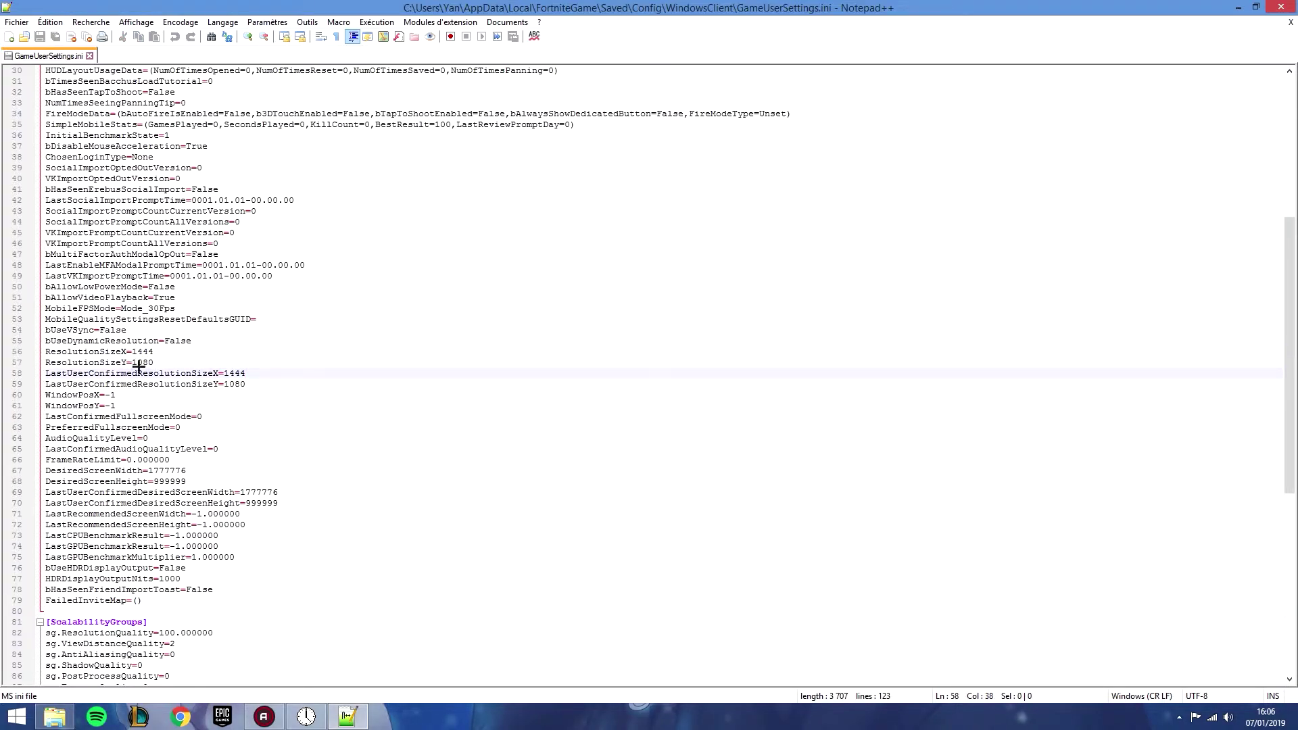
{"action": "mouse_move", "coordinate": [226, 378]}
{"action": "left_mouse_down"}
{"action": "mouse_move", "coordinate": [252, 374]}
{"action": "mouse_move", "coordinate": [230, 355]}
{"action": "left_mouse_up"}
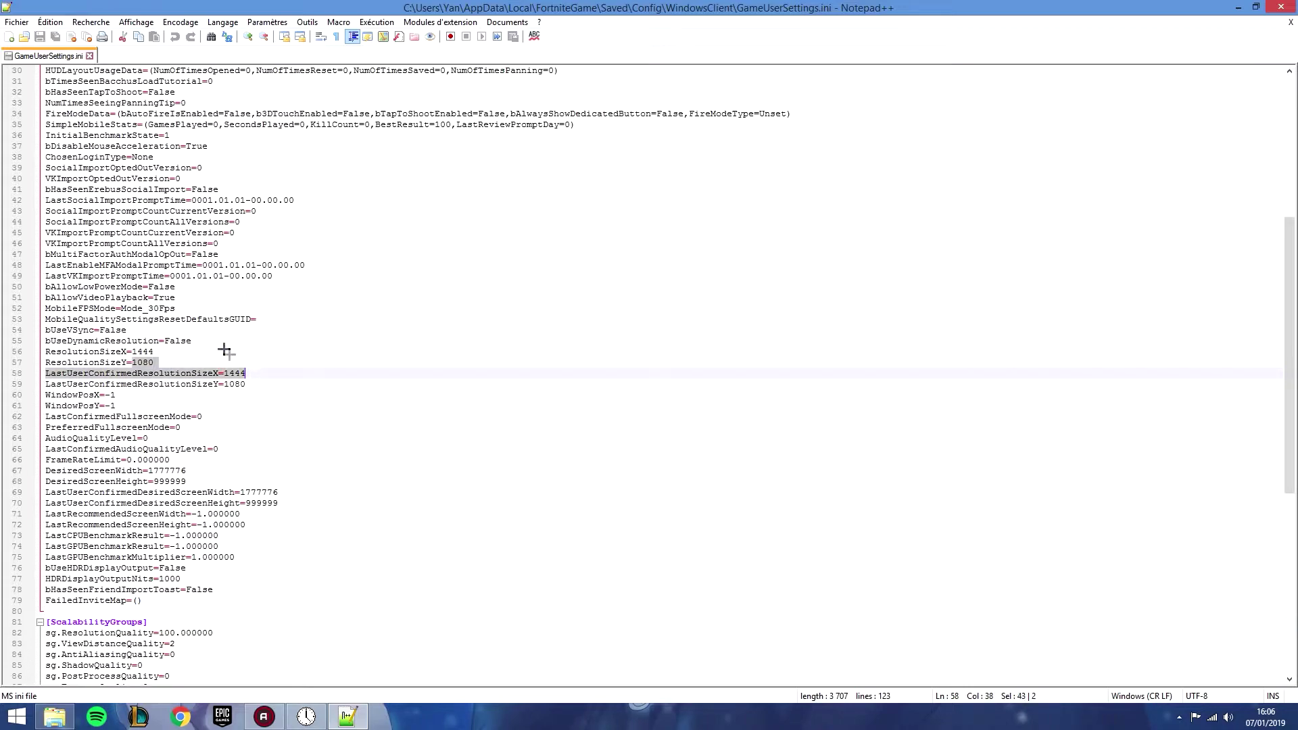
{"action": "left_click", "coordinate": [278, 352]}
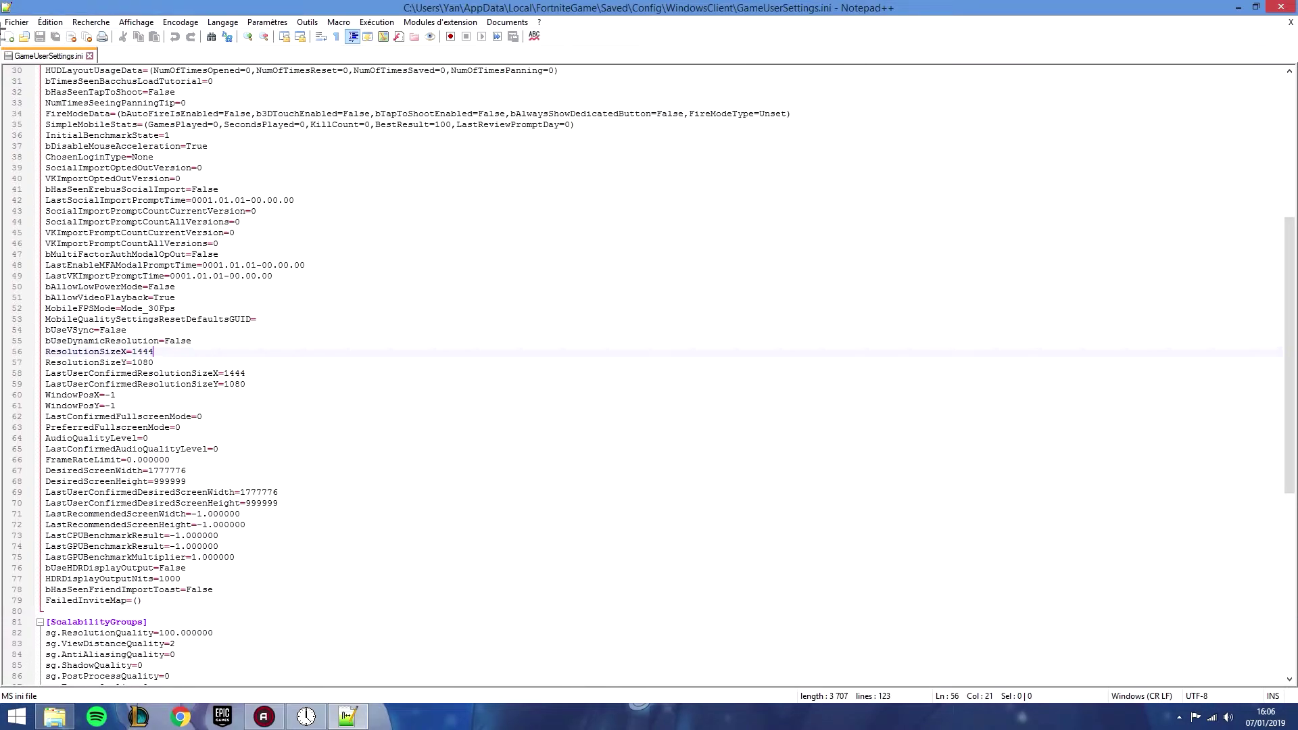
{"action": "left_click", "coordinate": [17, 21]}
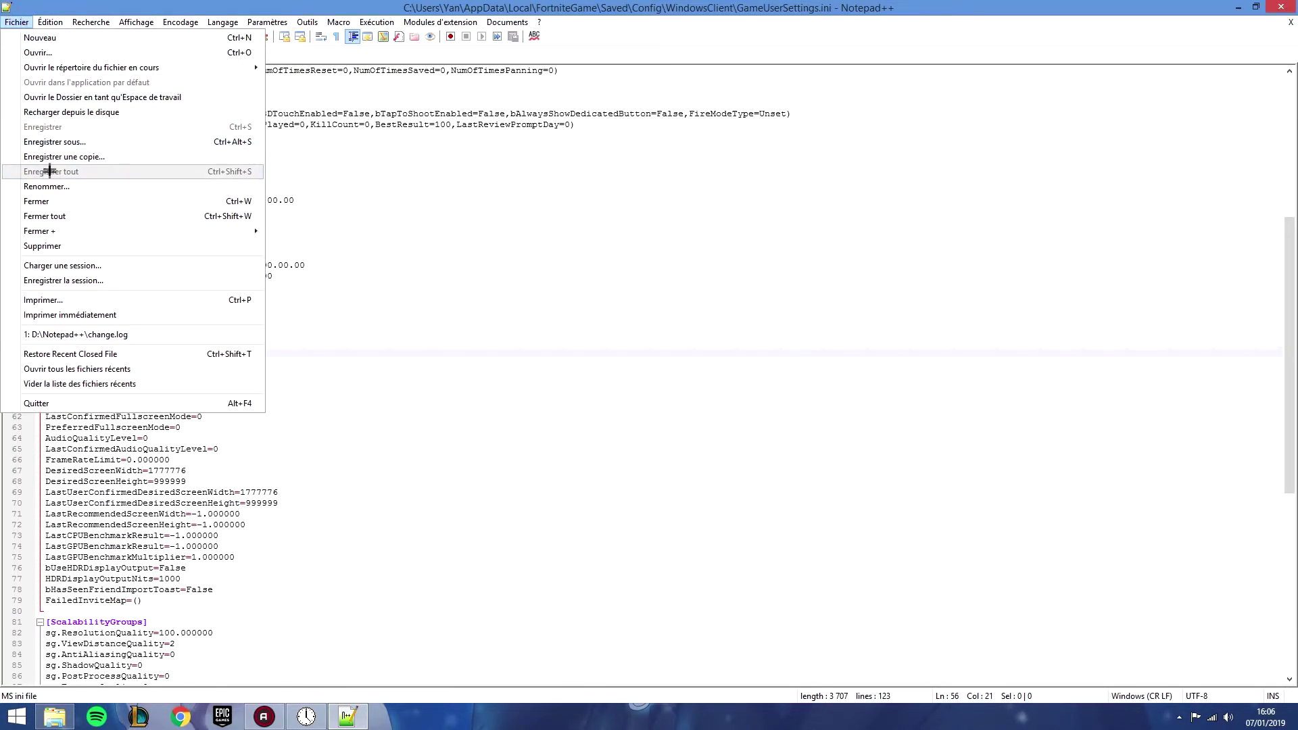
{"action": "left_click", "coordinate": [1040, 128]}
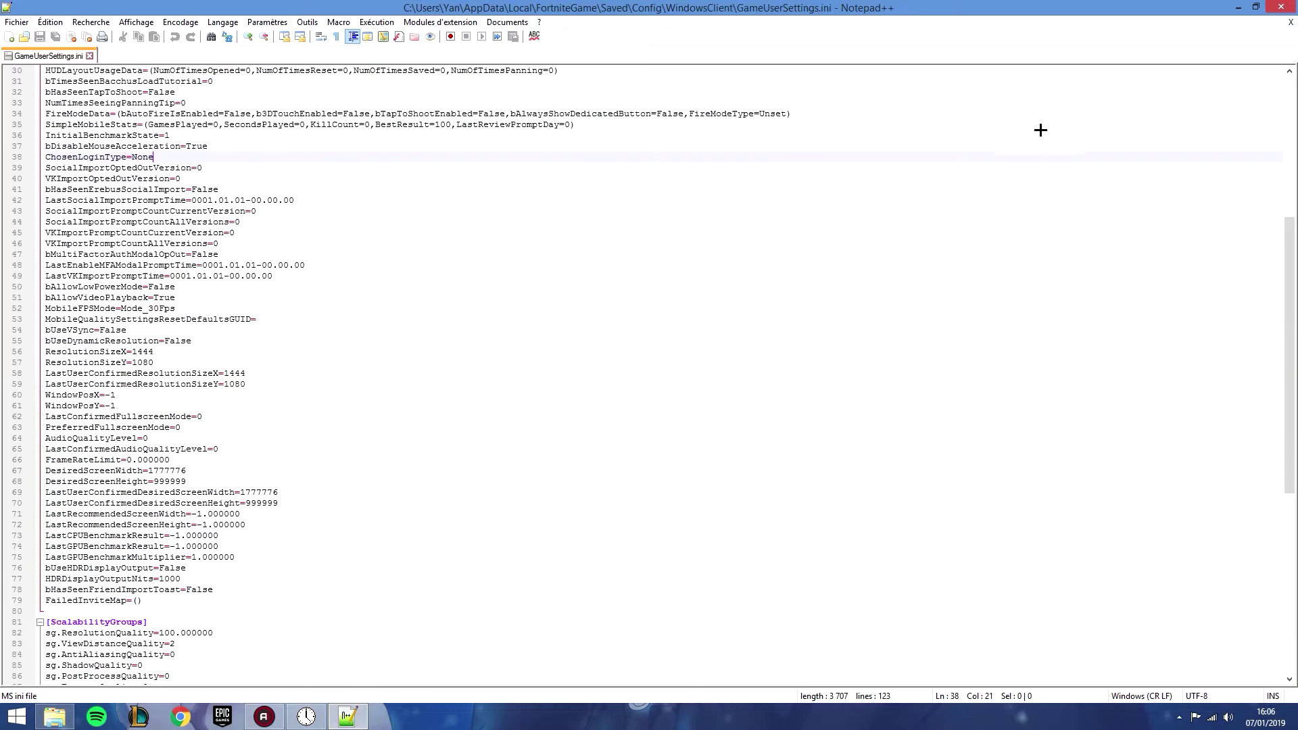
Step: Close the text editor and the WindowsClient folder, and move the Epic Games launcher shortcut to the upper middle of the desktop
{"action": "left_click", "coordinate": [1284, 7]}
{"action": "left_click_drag", "start_coordinate": [880, 148], "coordinate": [663, 162]}
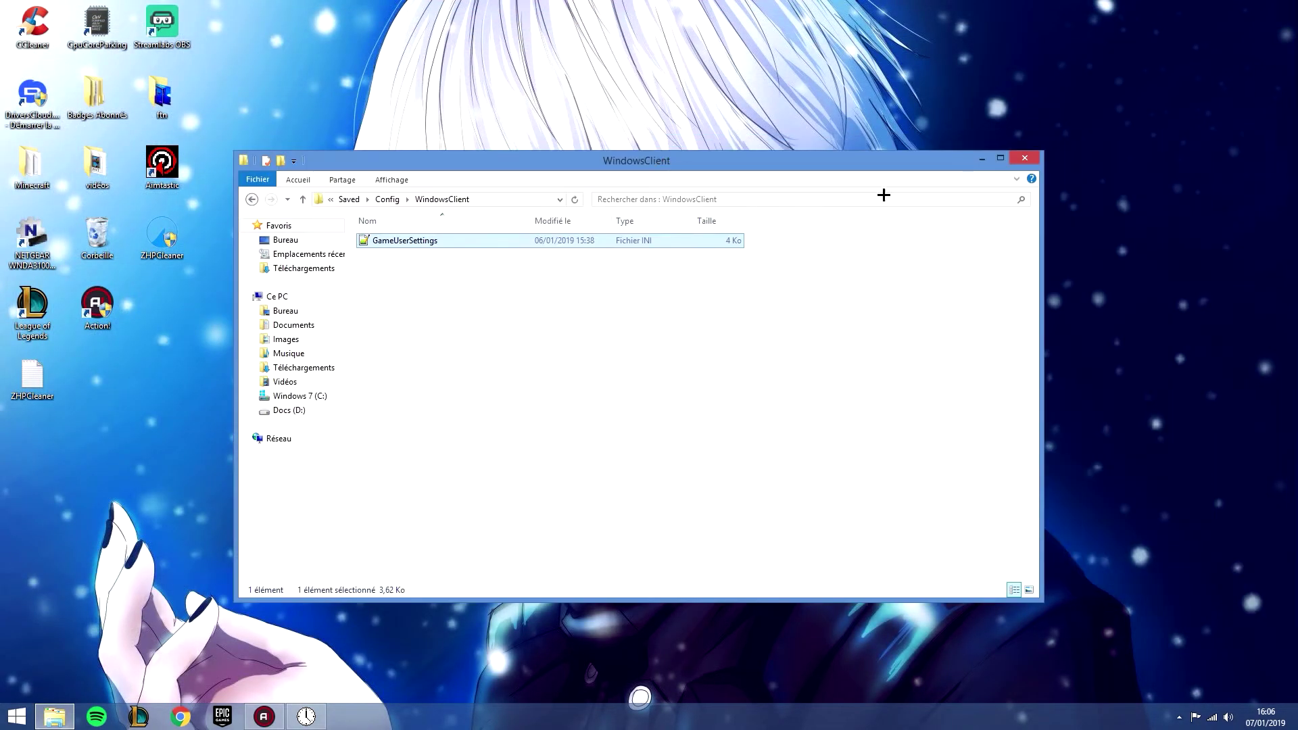
{"action": "left_click", "coordinate": [1022, 157]}
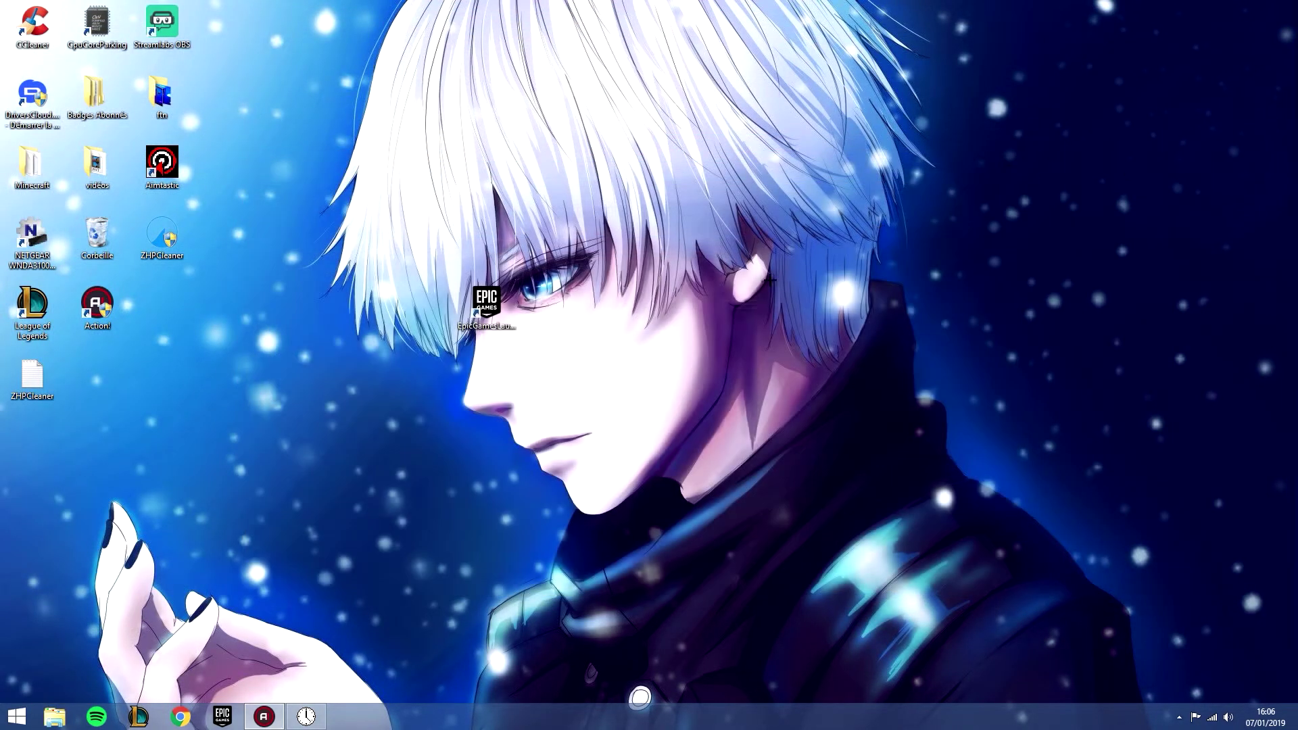
{"action": "left_click_drag", "start_coordinate": [492, 301], "coordinate": [683, 240]}
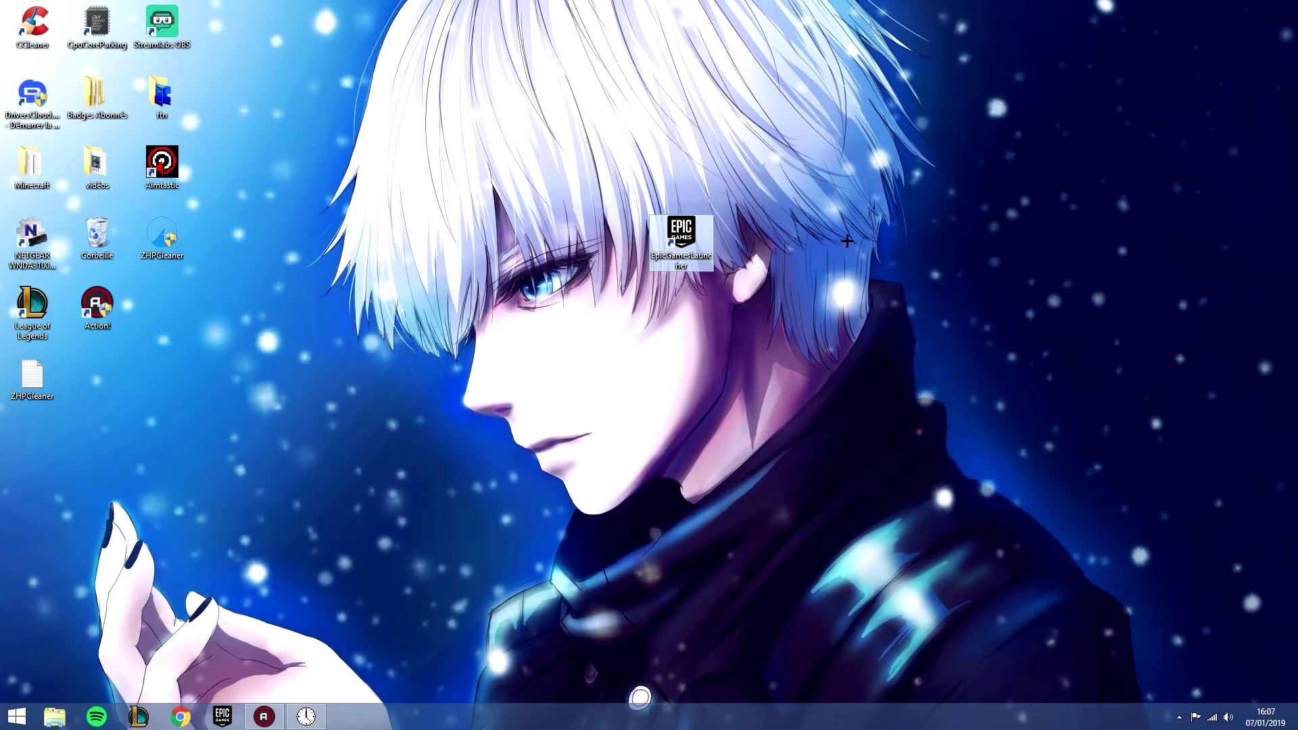